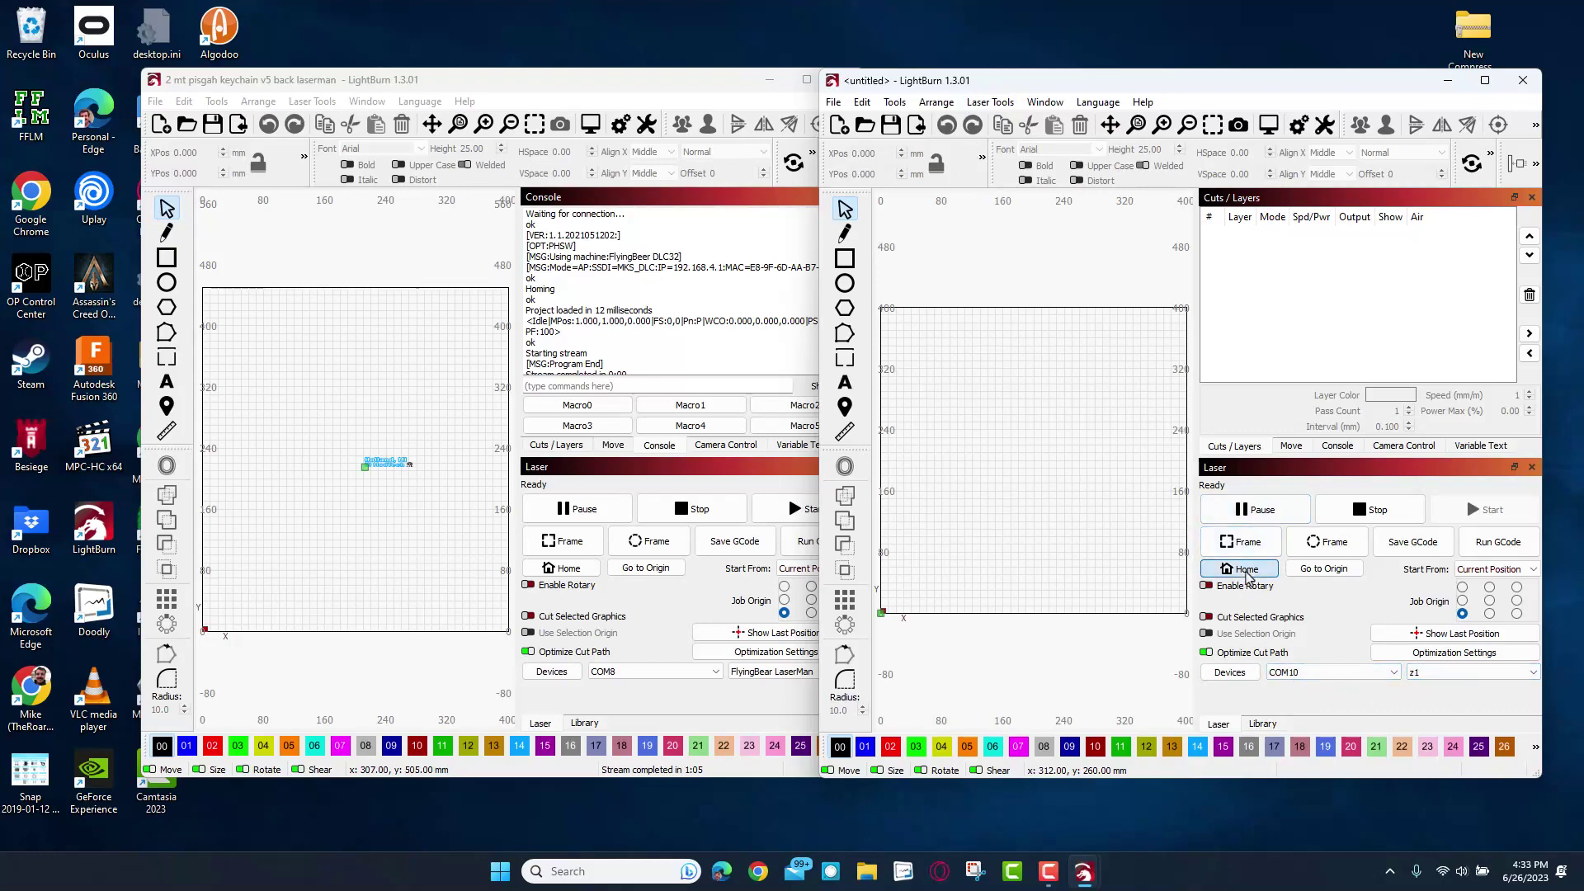
Home the Z1 and LaserMan lasers, then maximize the untitled Z1 window.
left_click(1246, 569)
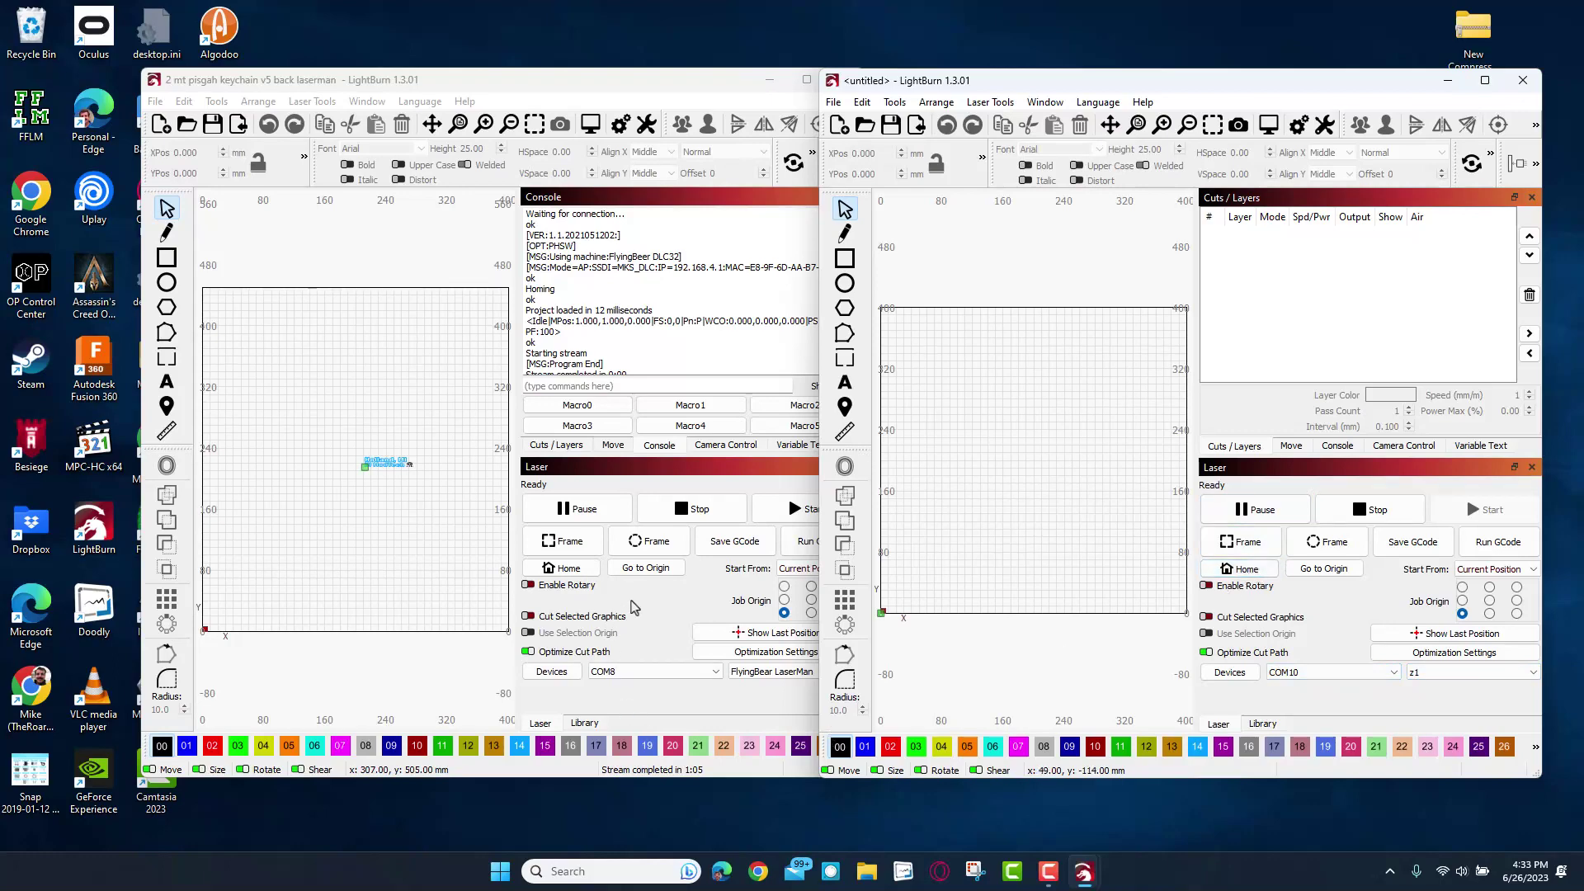
left_click(632, 606)
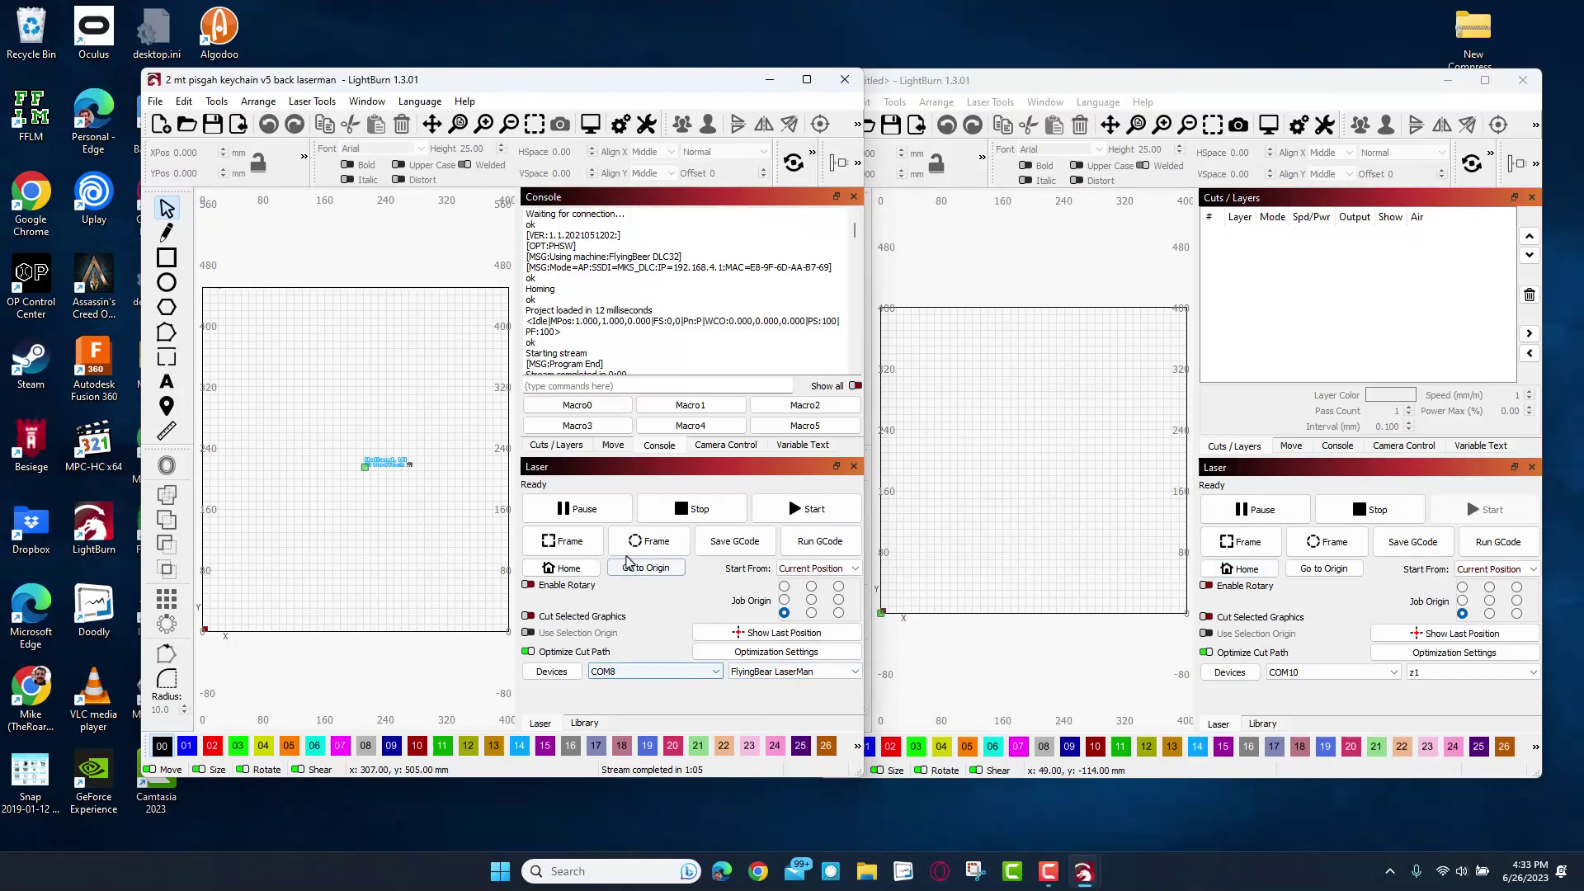
left_click(566, 568)
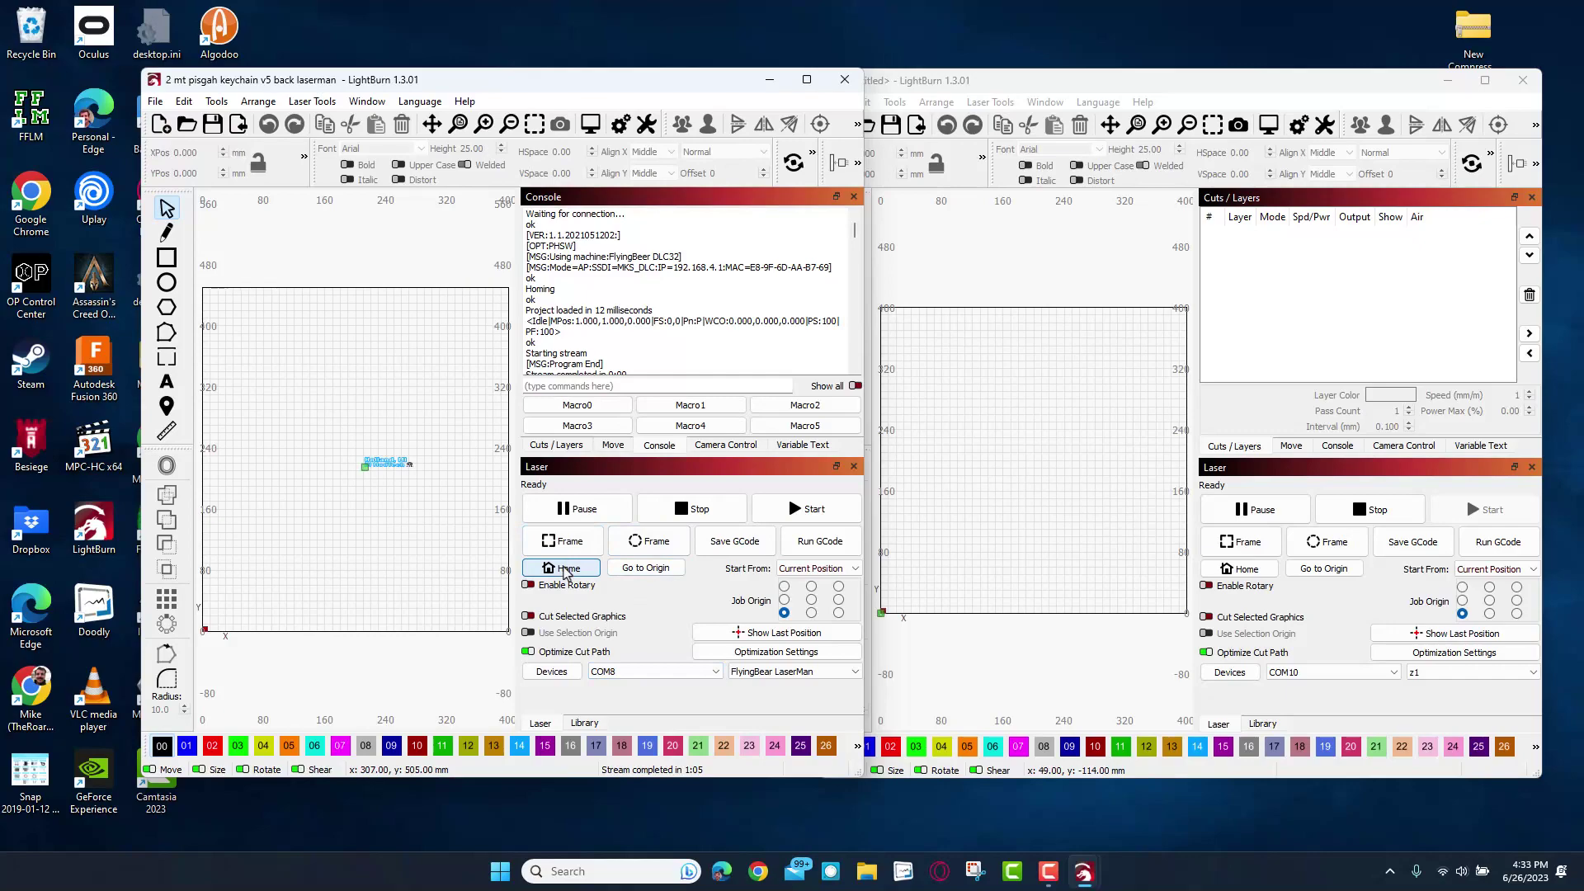
left_click(1015, 267)
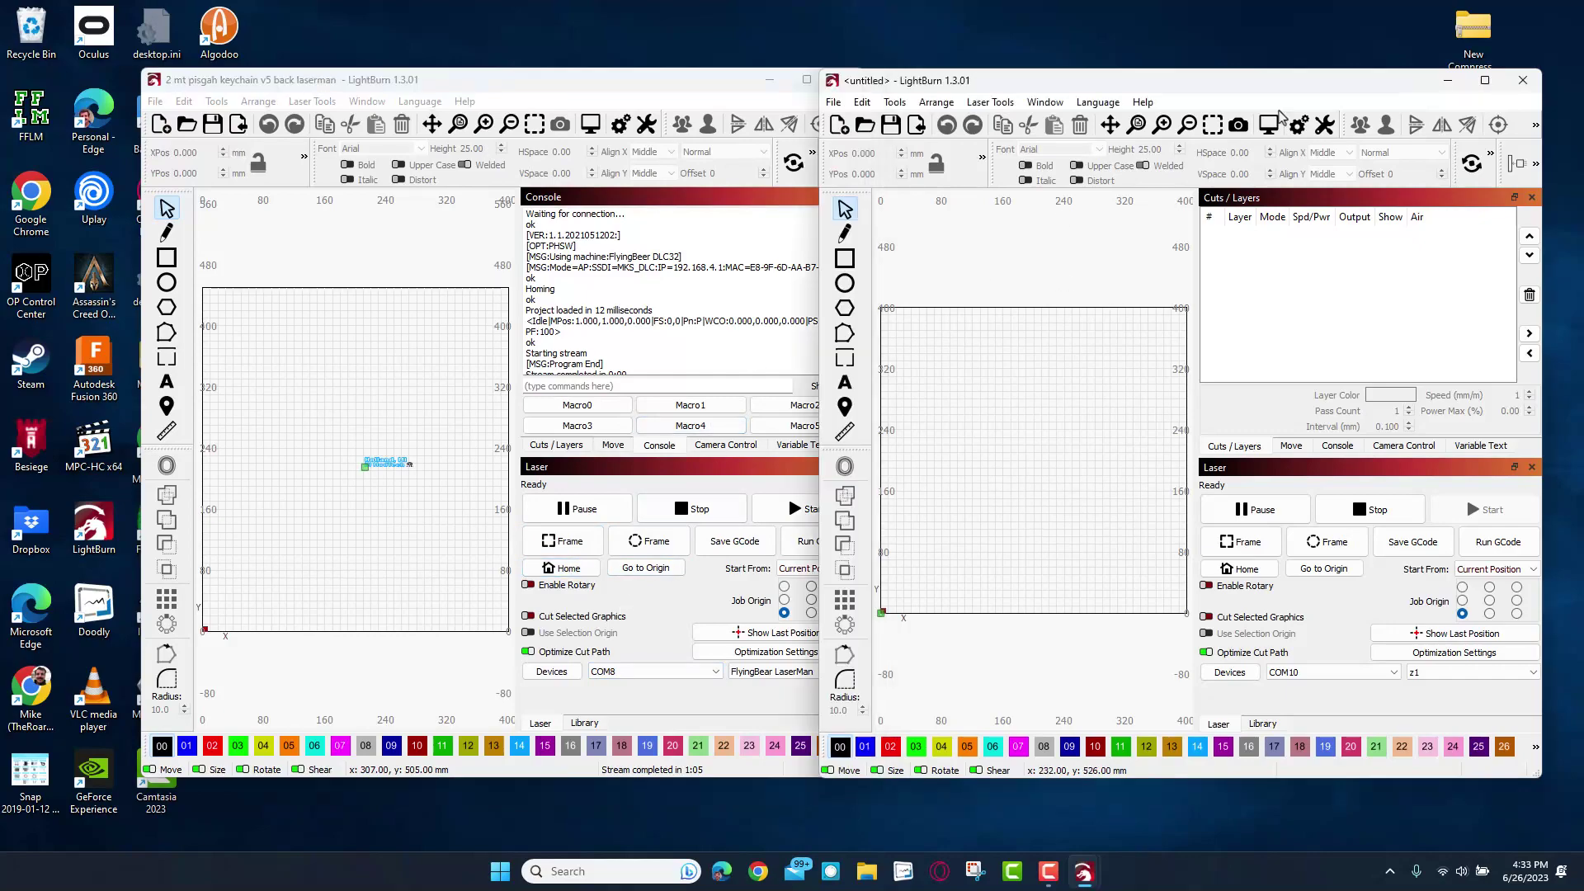
left_click(1487, 83)
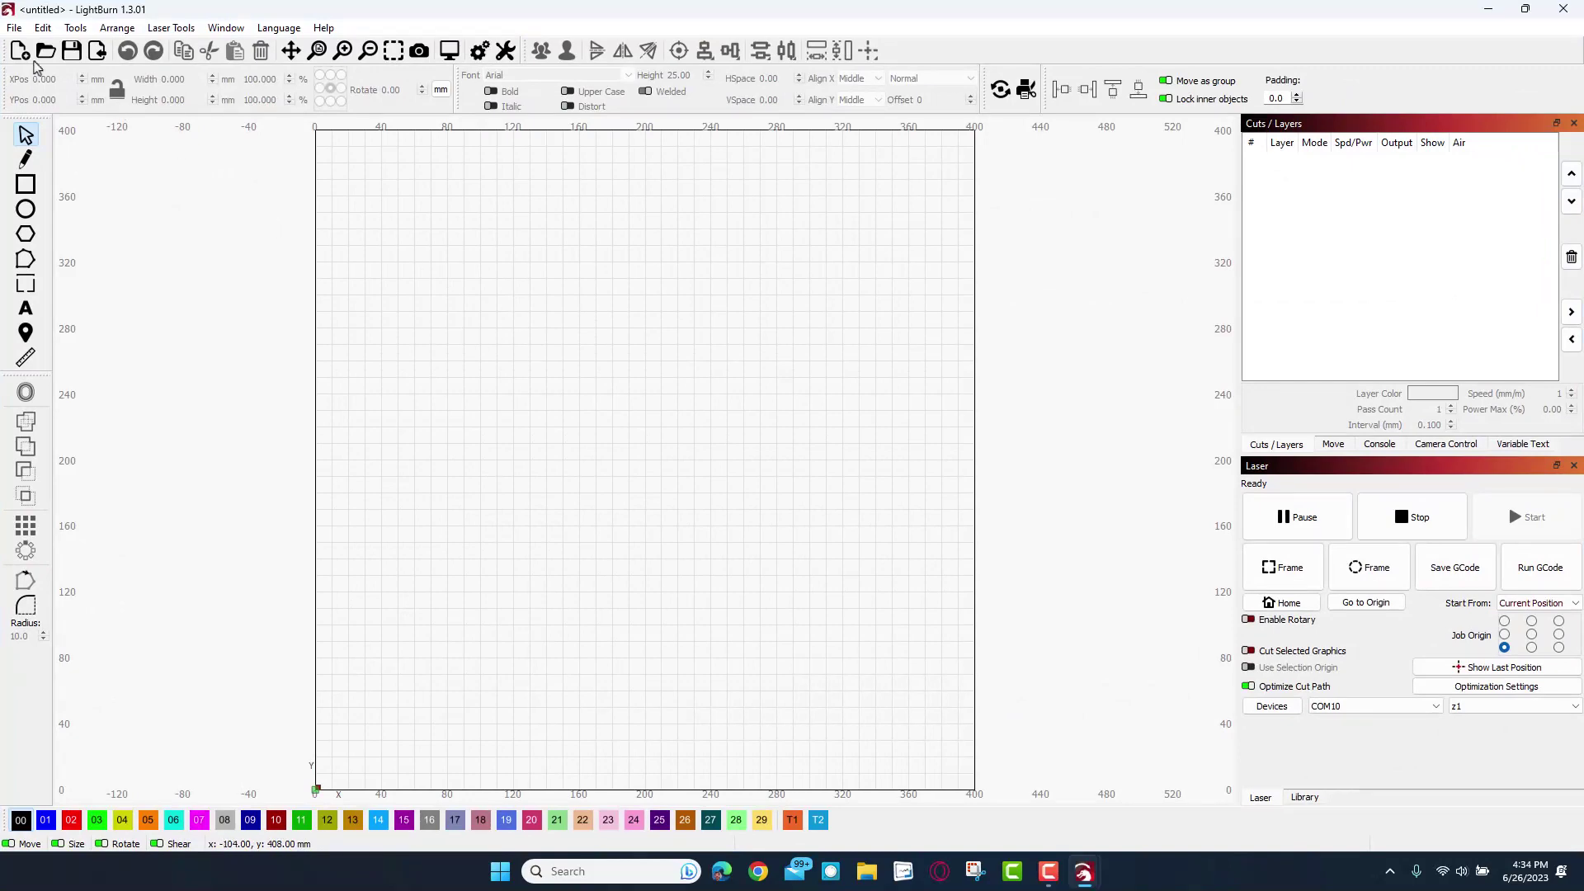
Open the project '4 mt pisgah keychain v5 z1.lbrn' in the Z1 window.
left_click(14, 27)
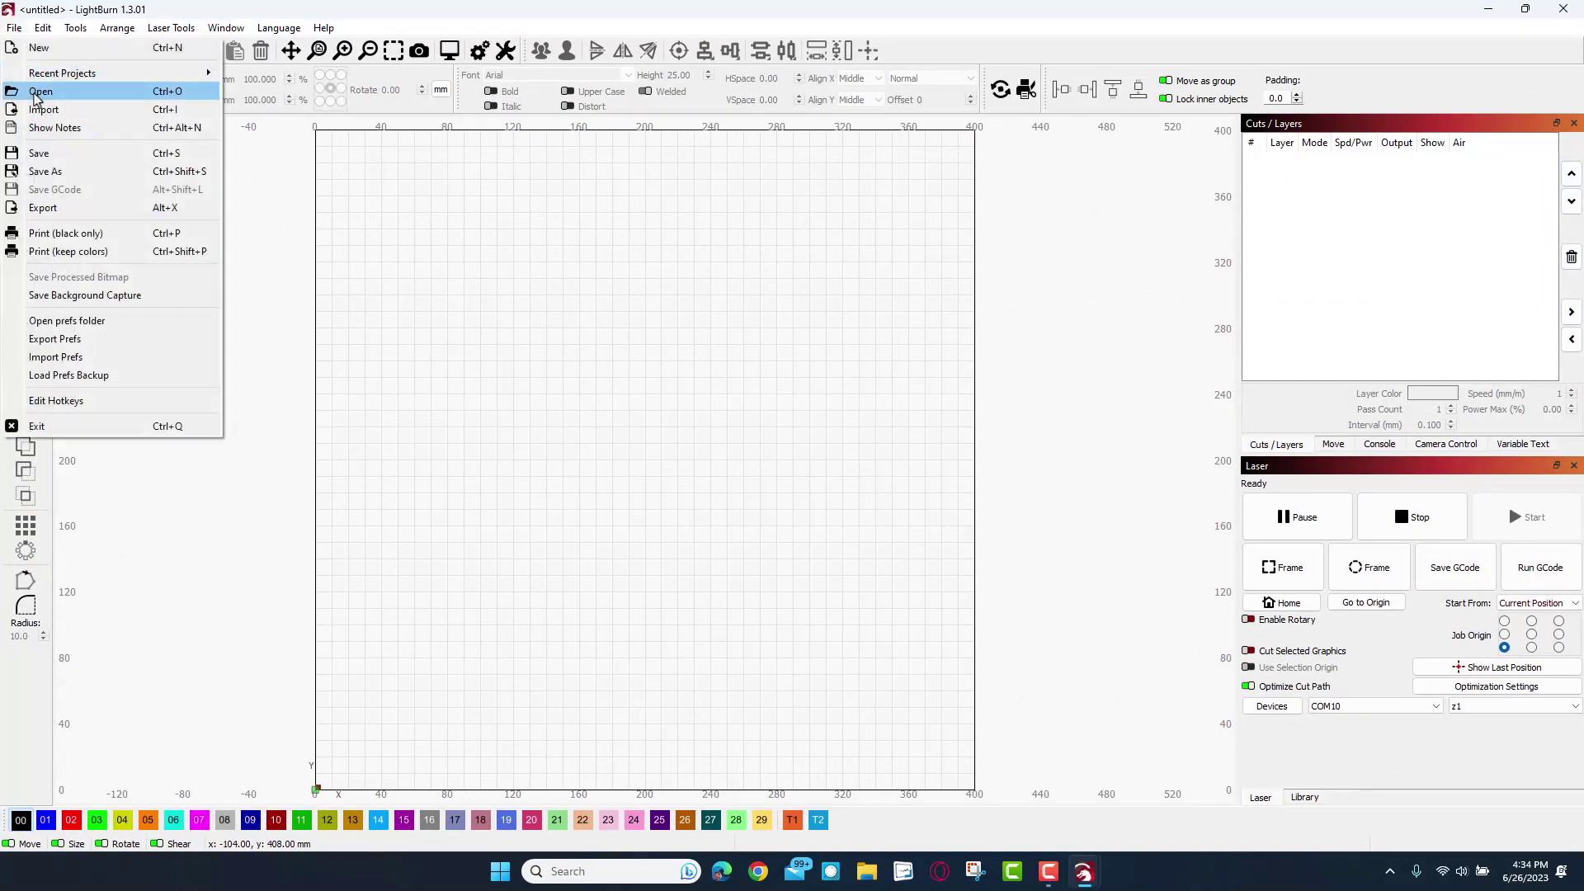
left_click(40, 92)
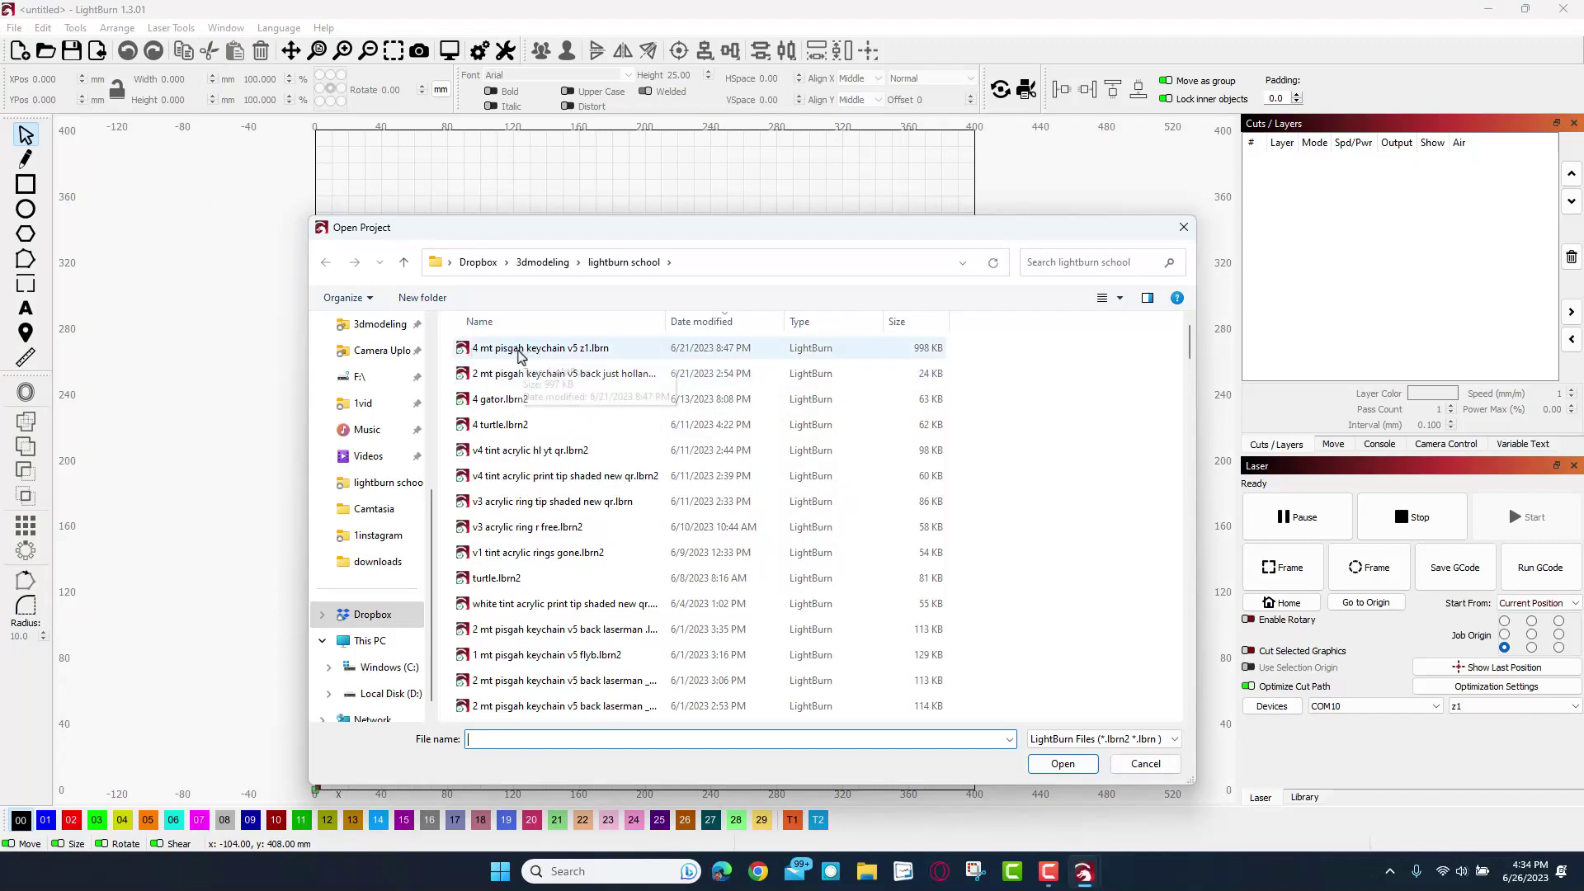
double_click(511, 349)
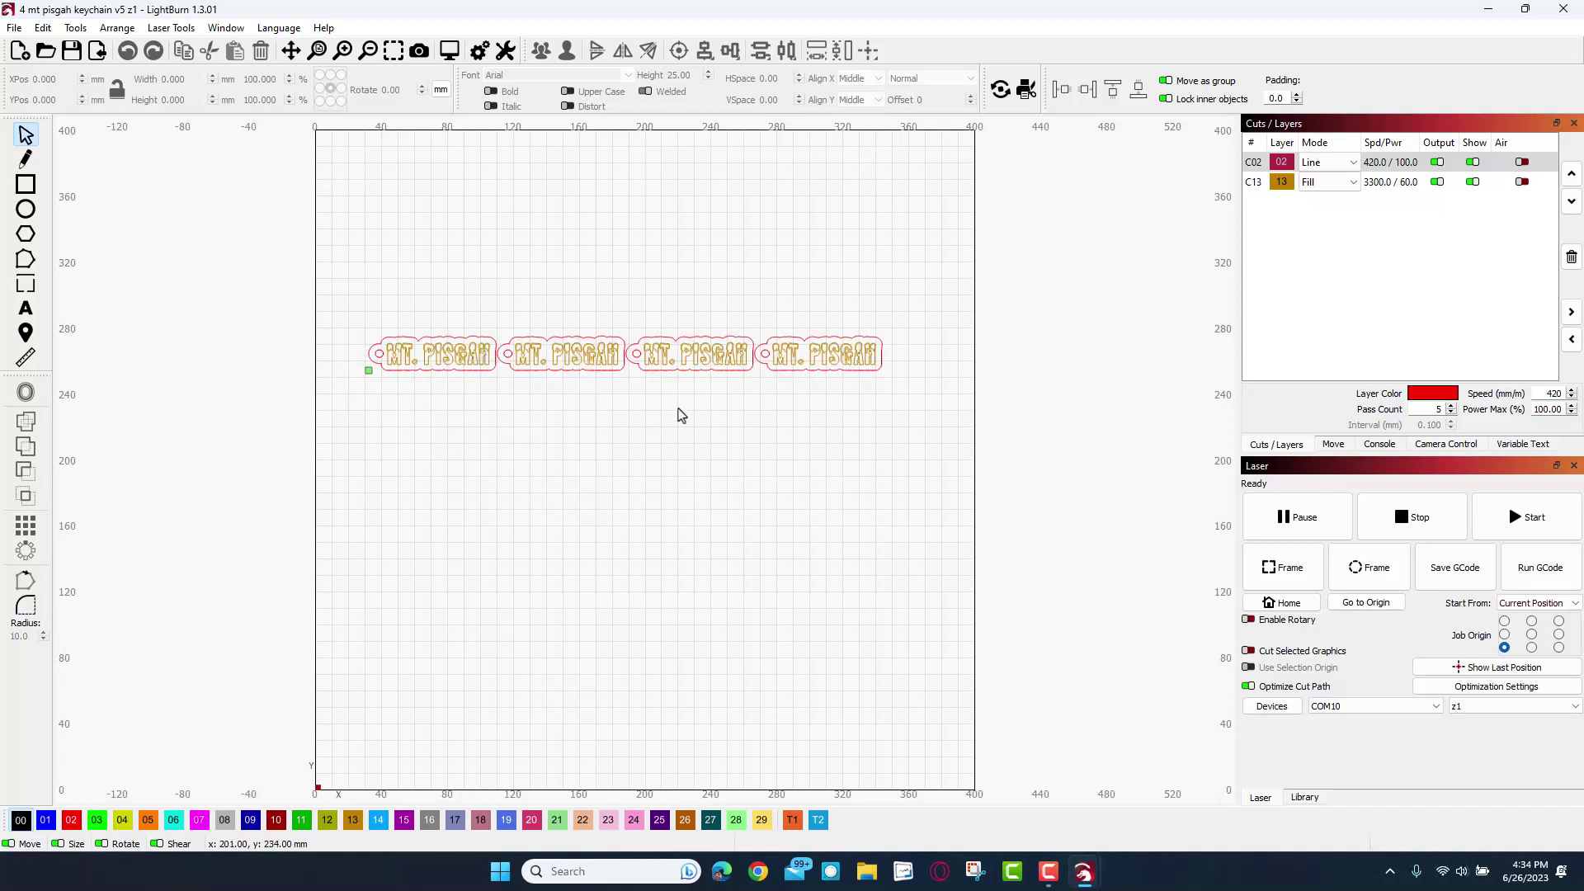
left_click(1330, 444)
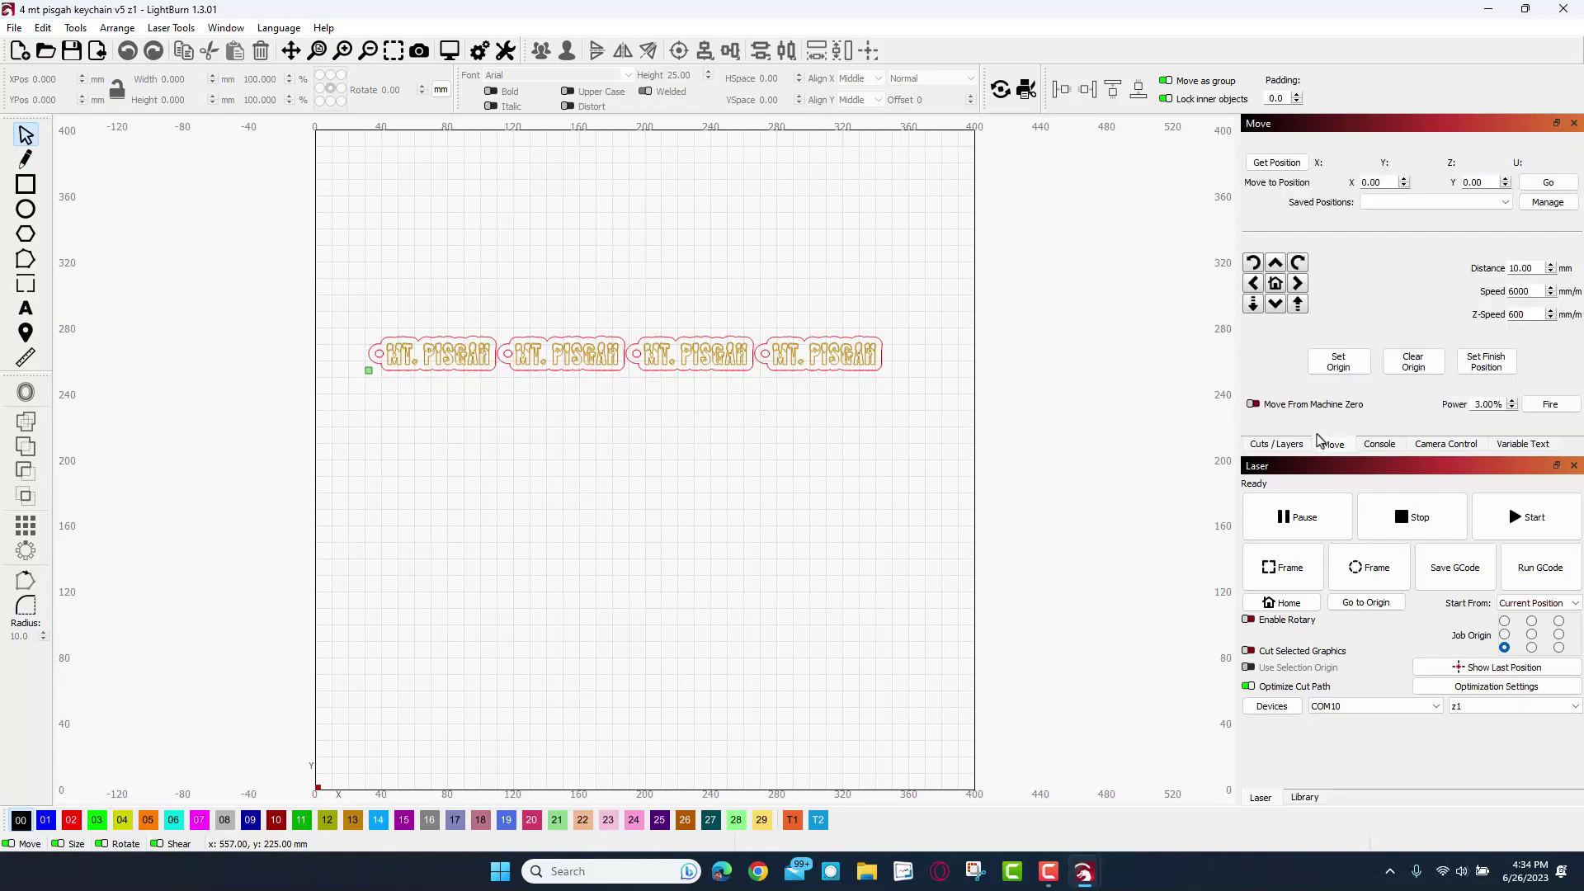
left_click(1276, 444)
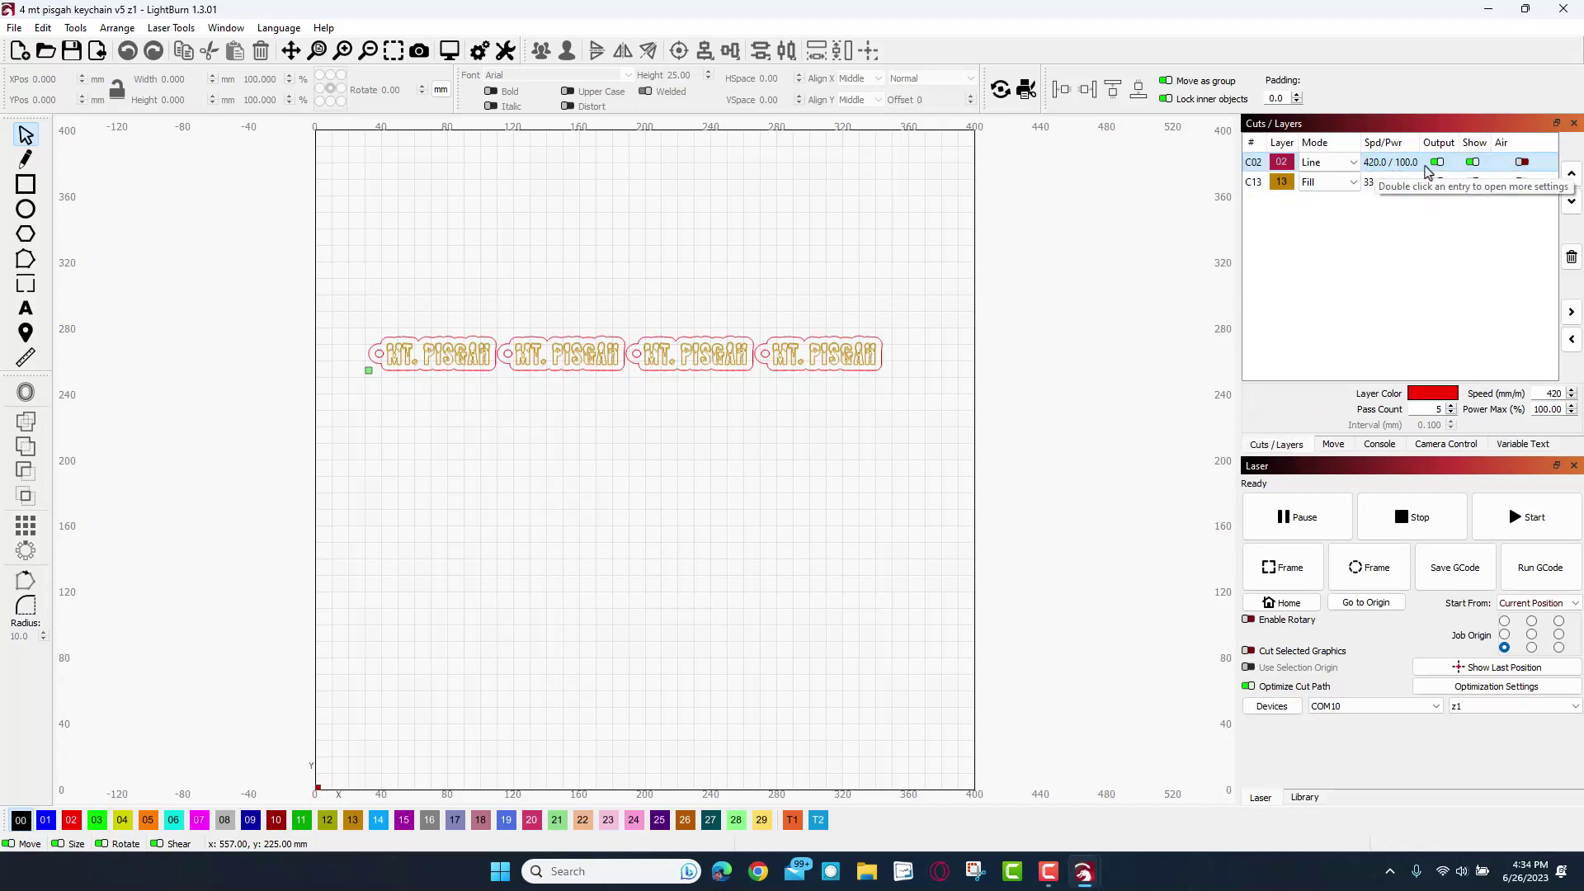
left_click(1331, 183)
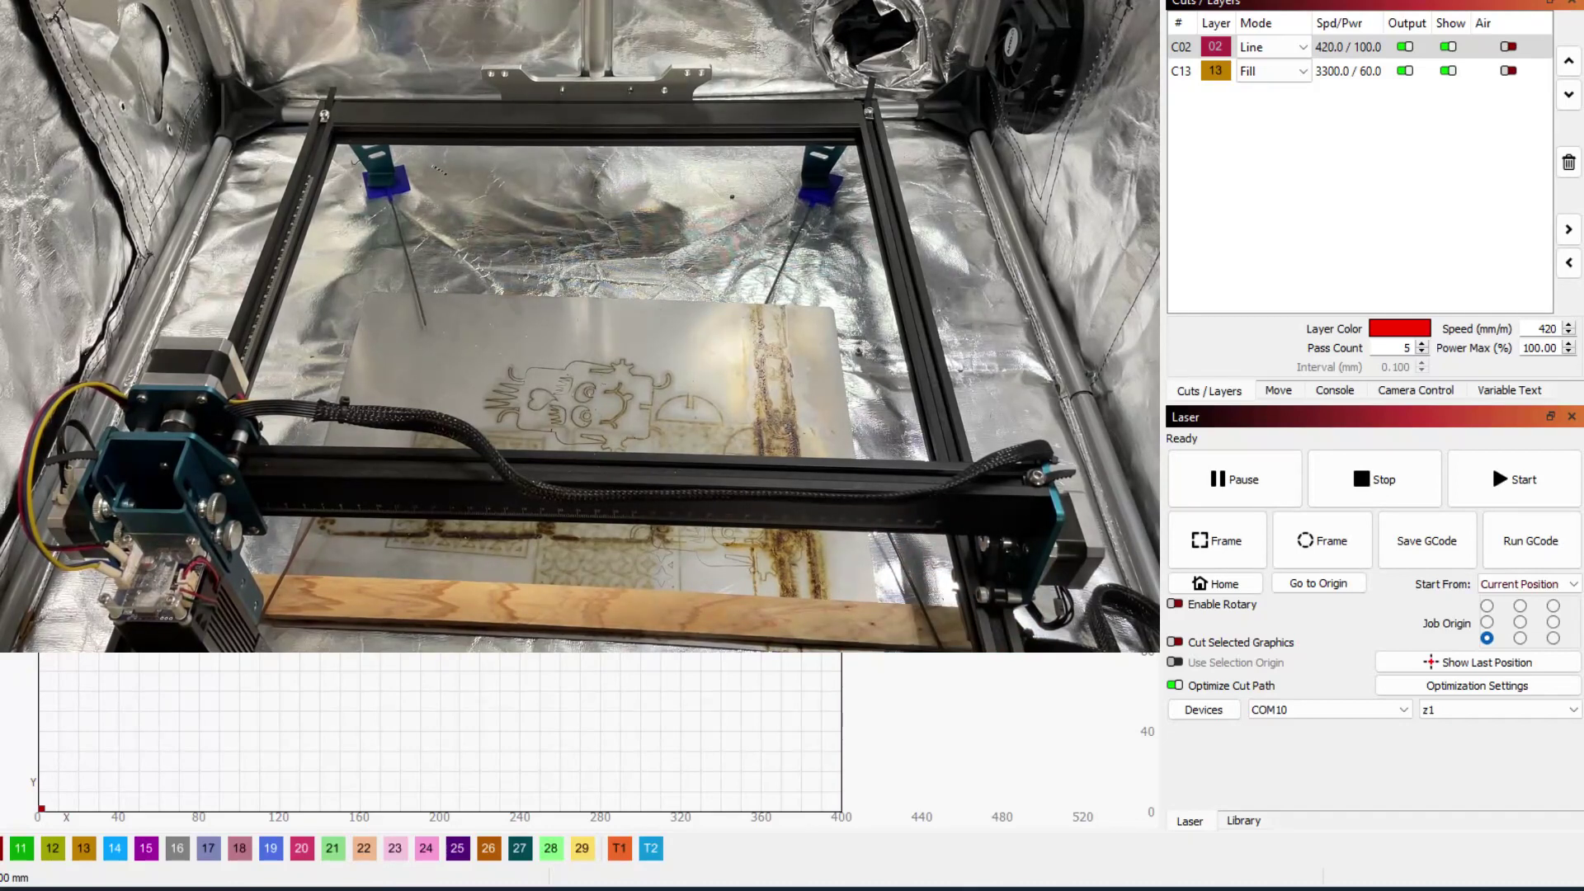
Jog the Z1 head up three times and right once by 10 mm, then frame the job.
left_click(1282, 392)
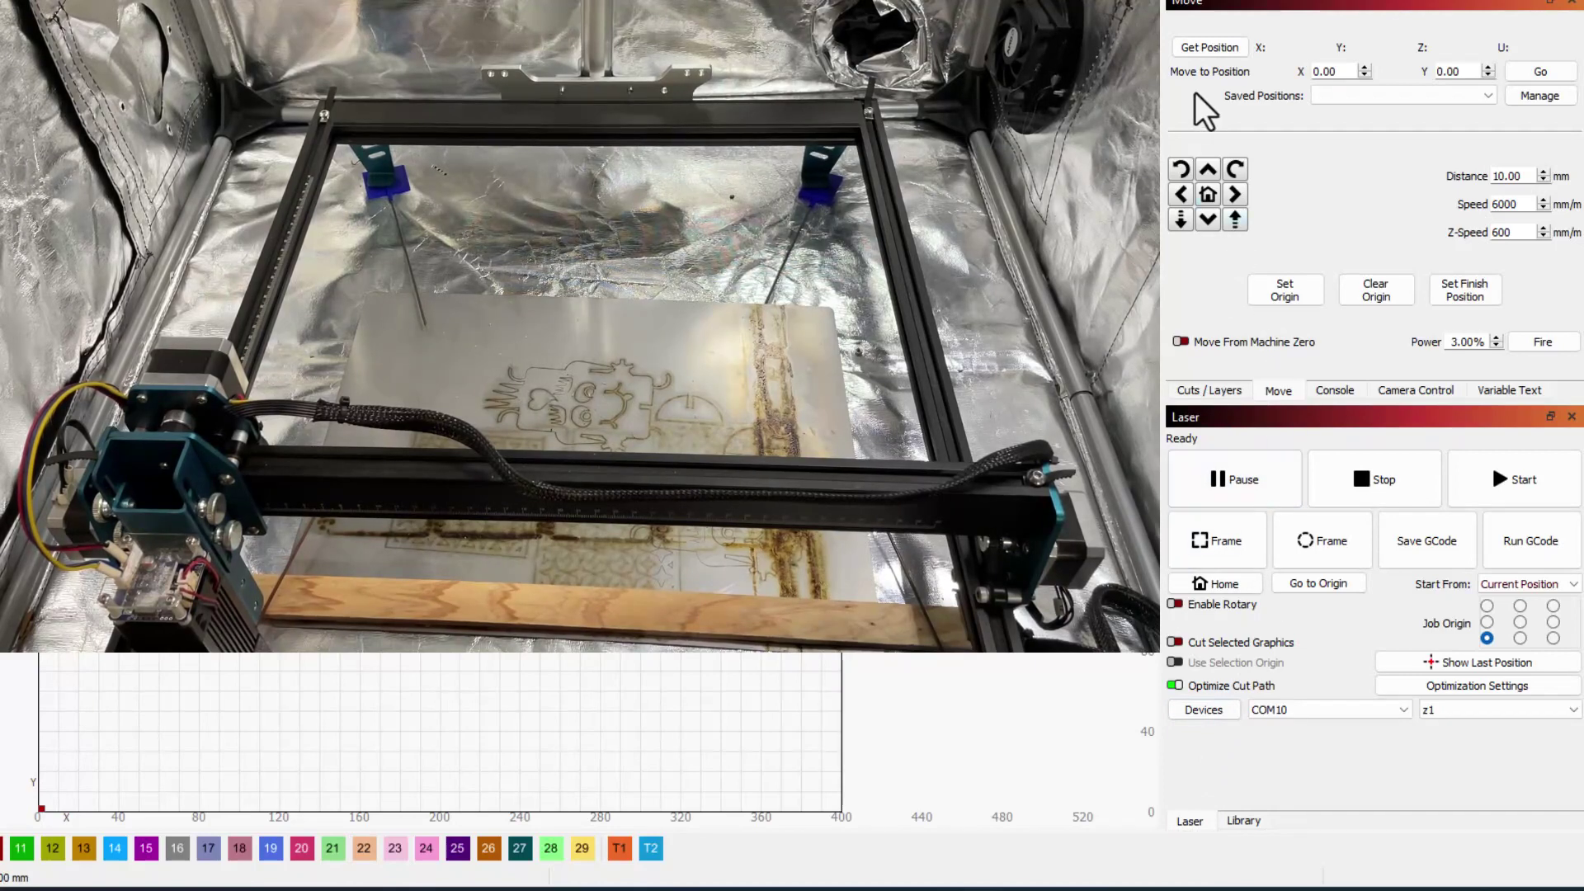
left_click(1210, 193)
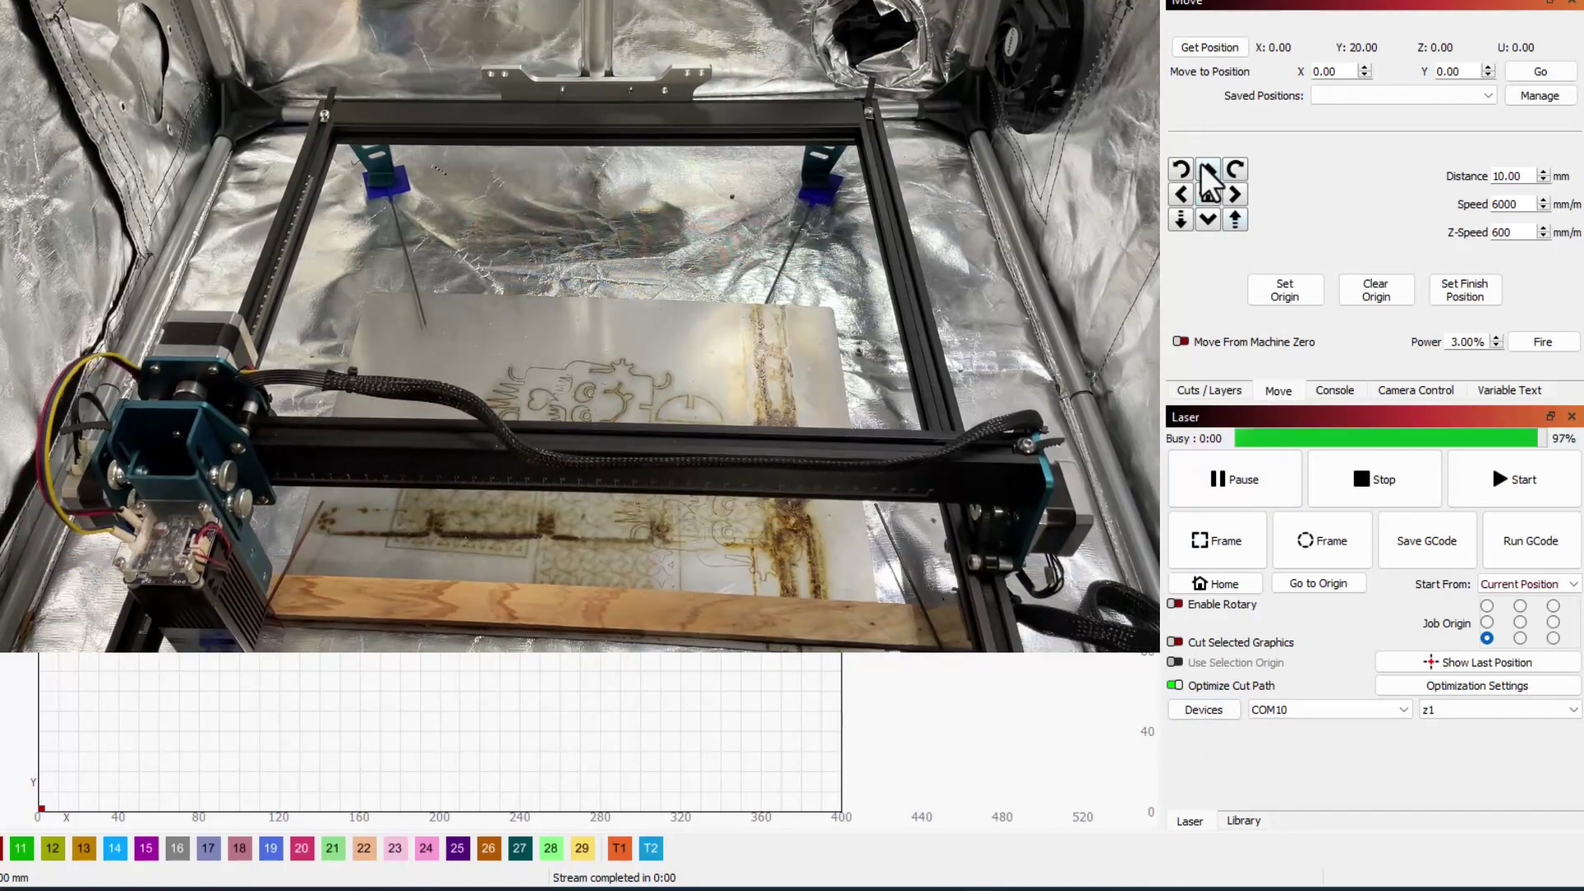
left_click(1210, 186)
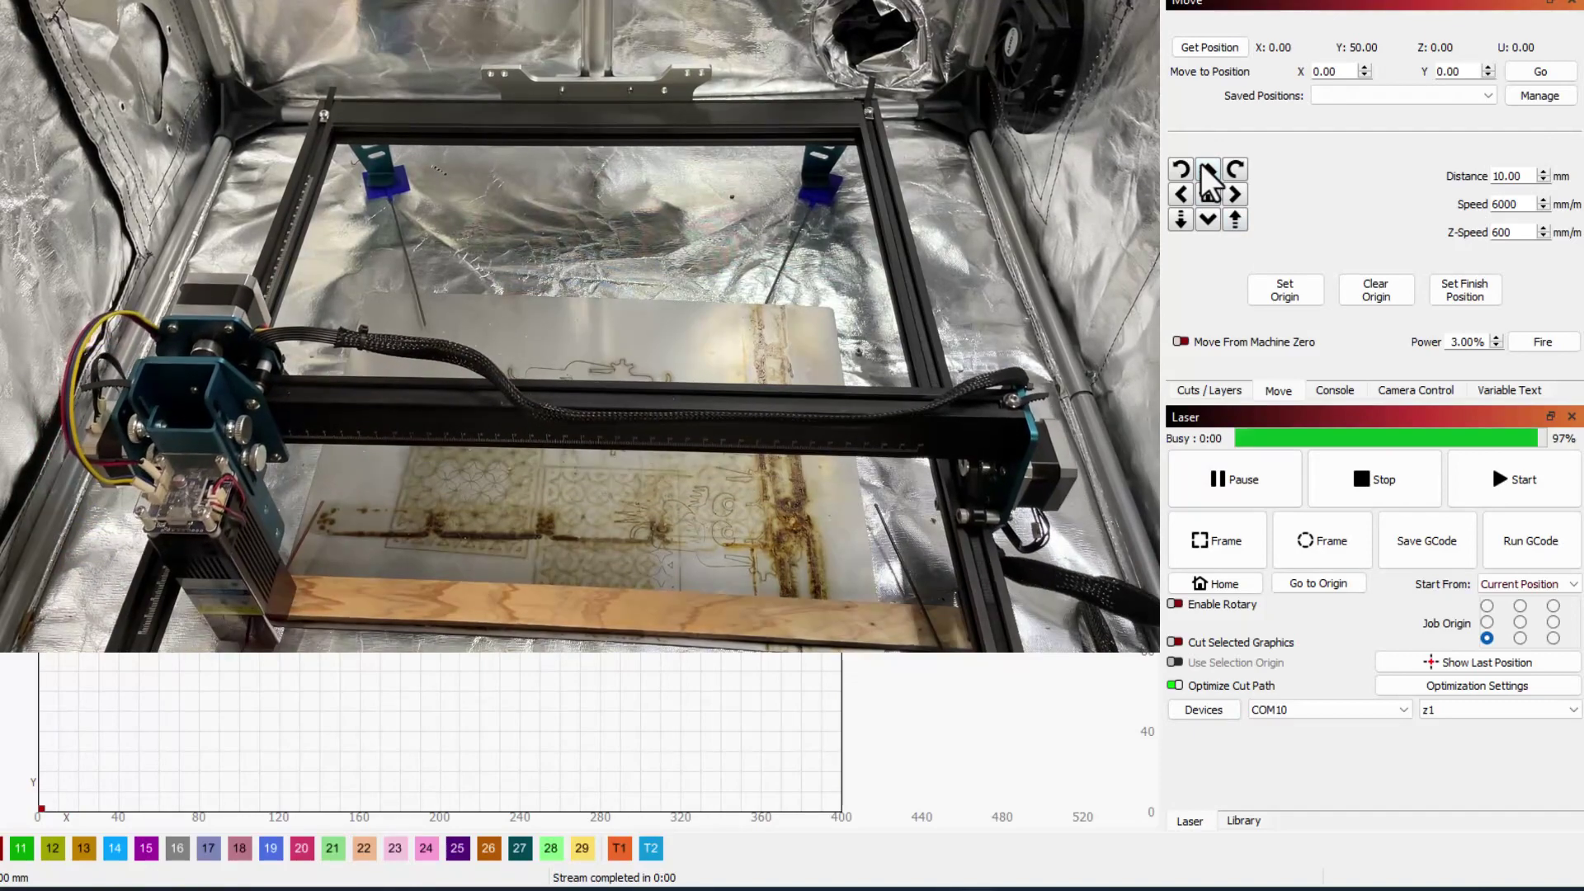
left_click(1209, 186)
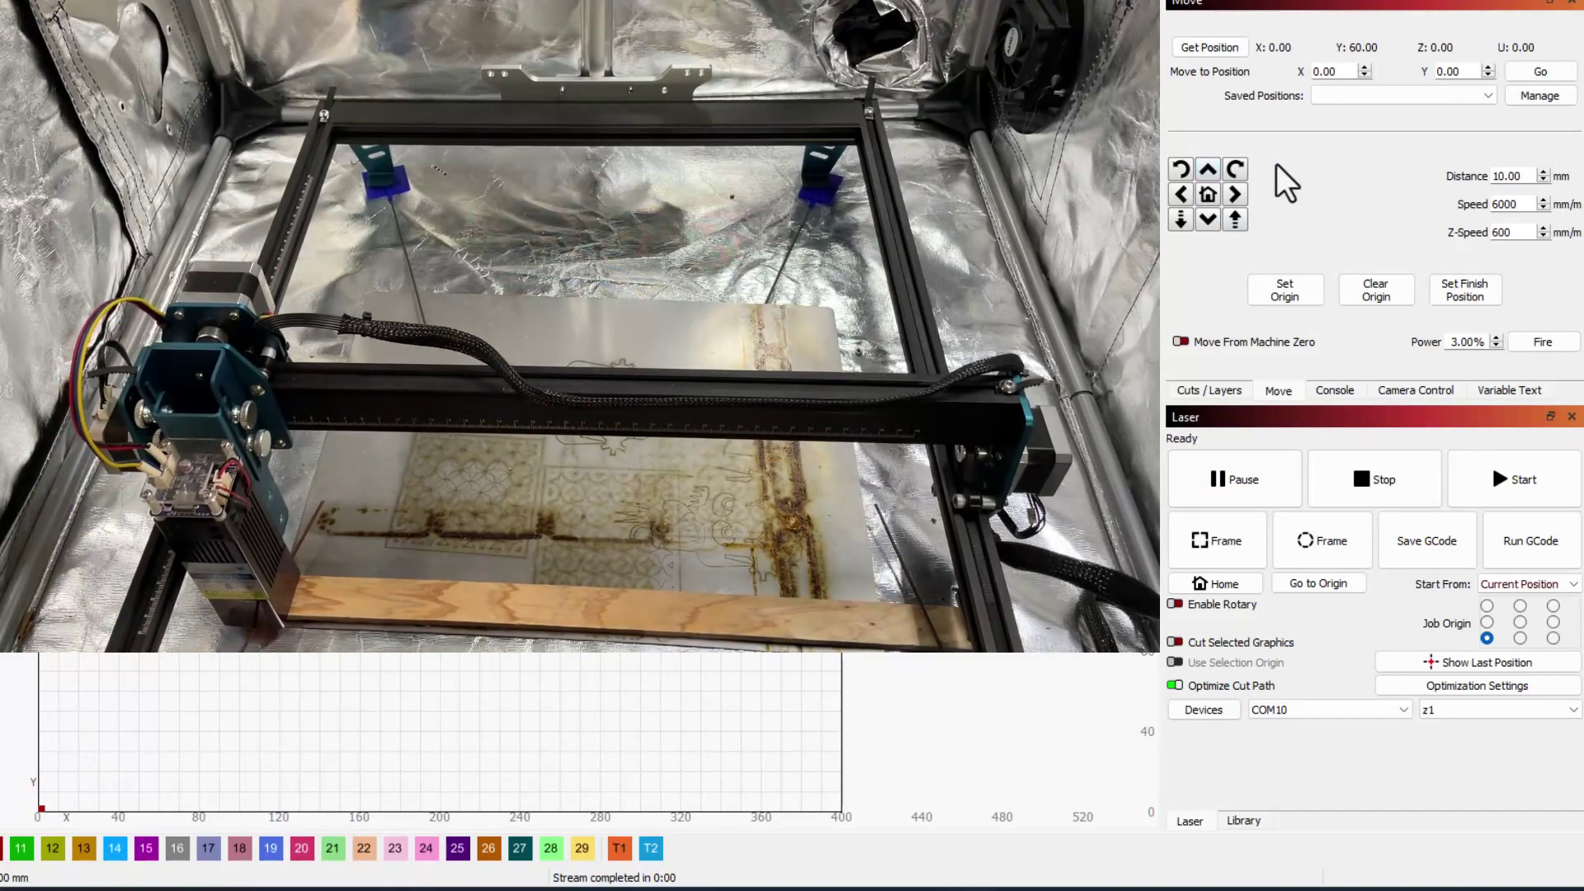
left_click(1235, 194)
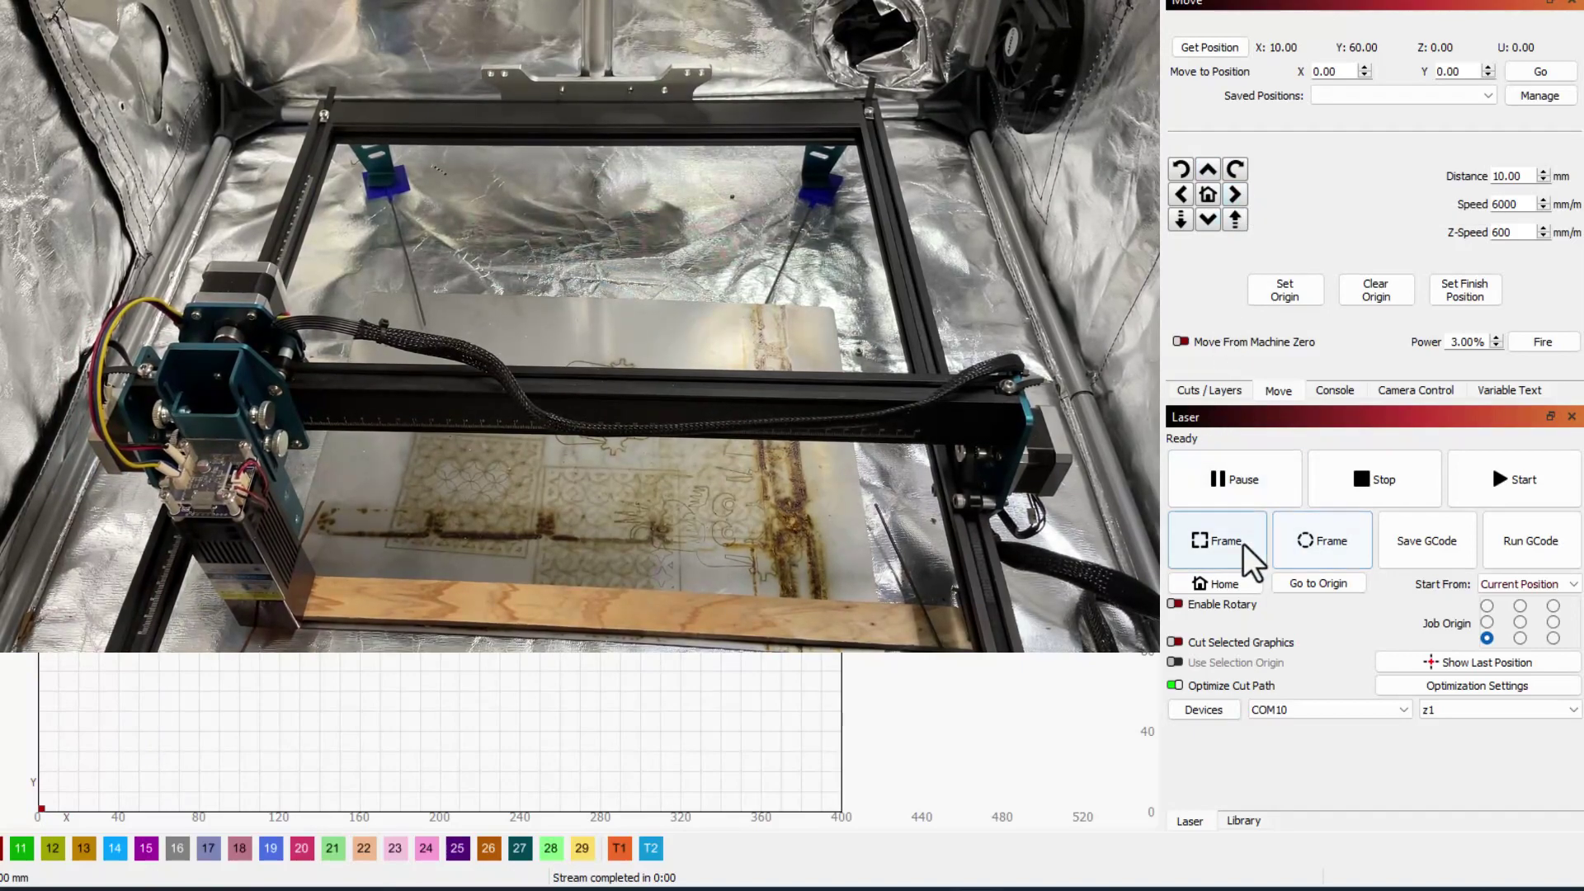
left_click(1219, 541)
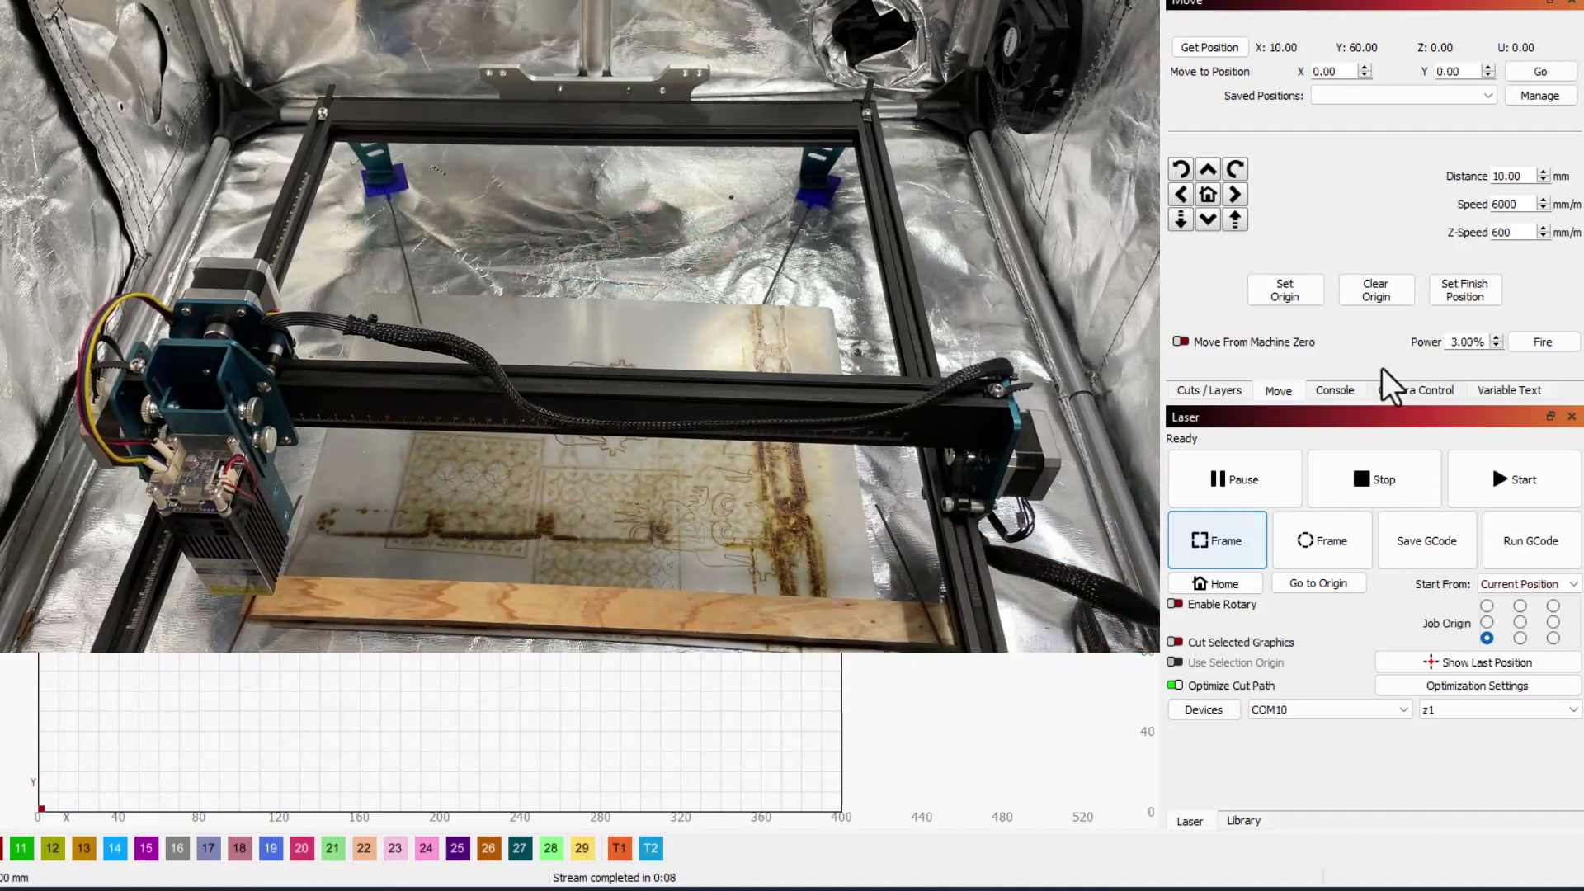
Jog the Z1 head to X 30, Y 60 and frame the outline again.
left_click(1235, 195)
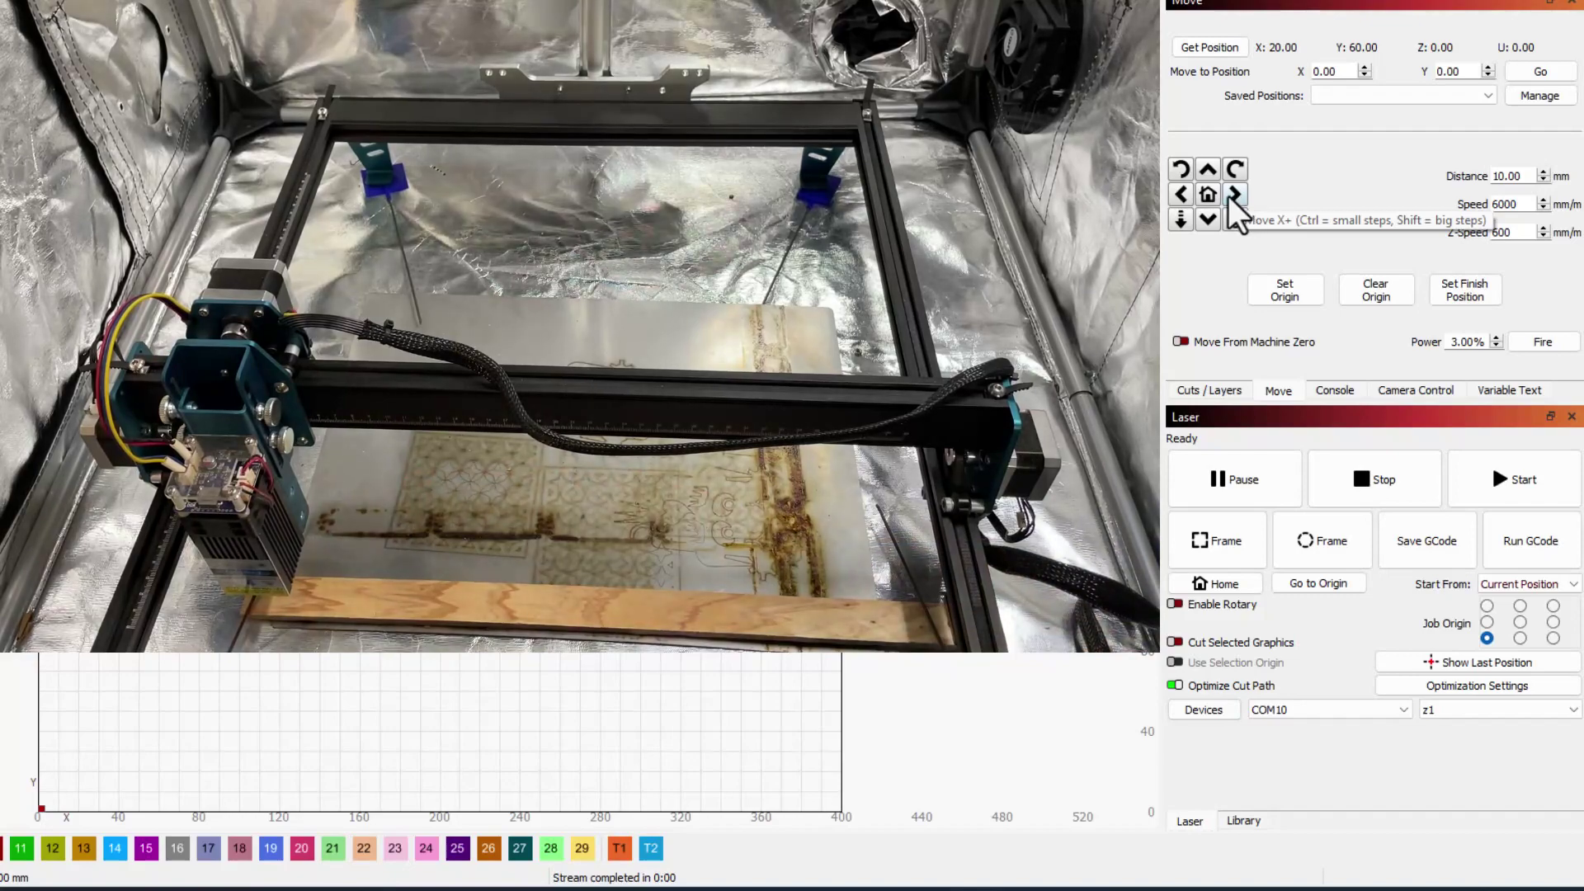
left_click(1209, 220)
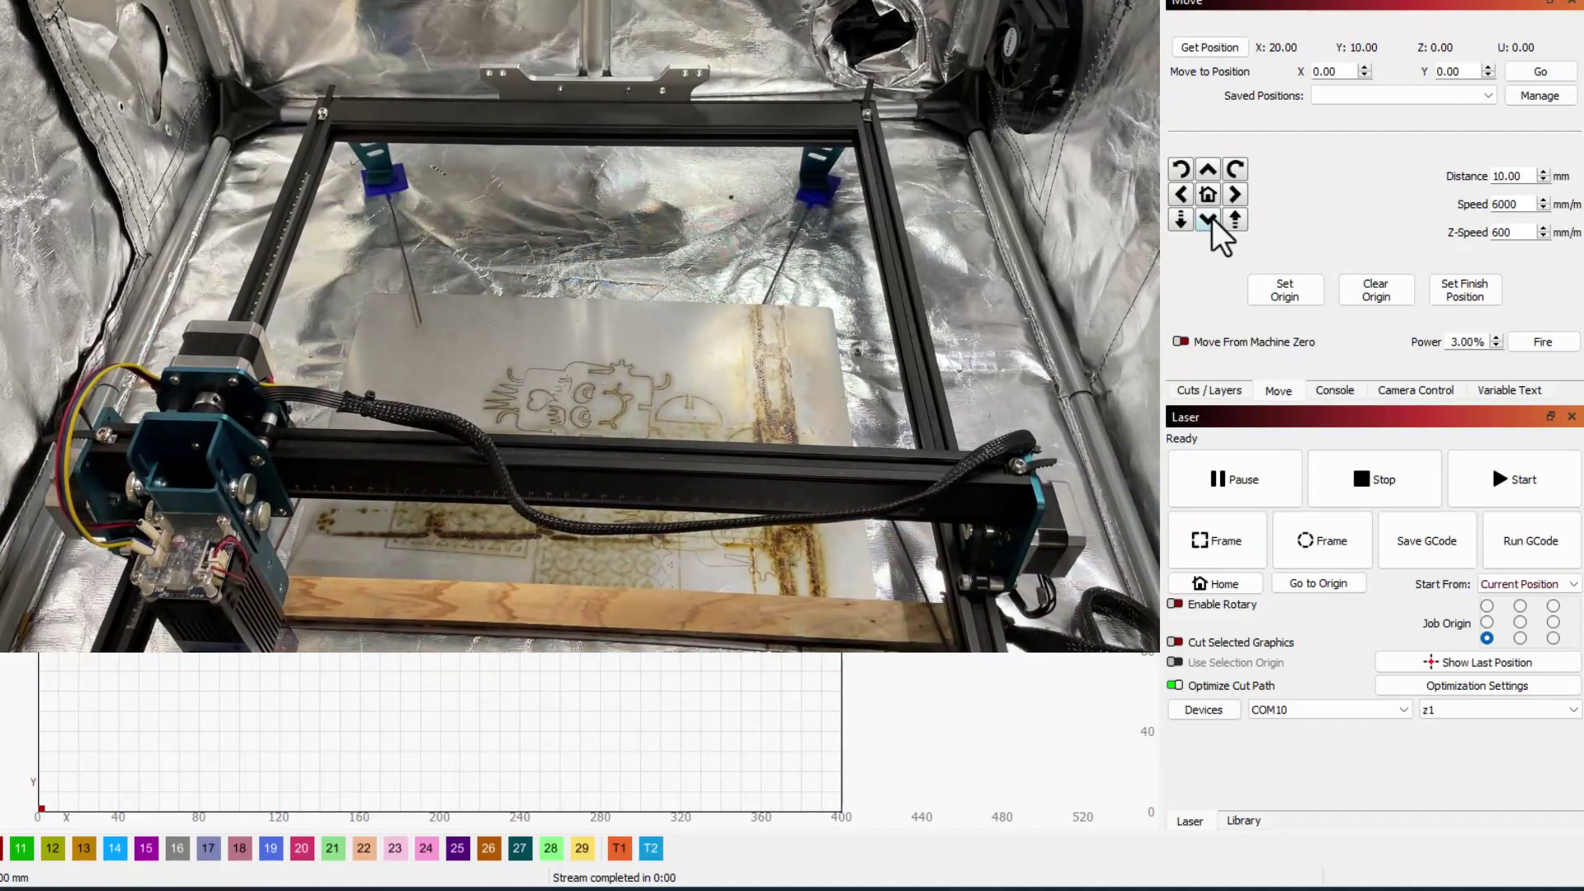
left_click(1209, 172)
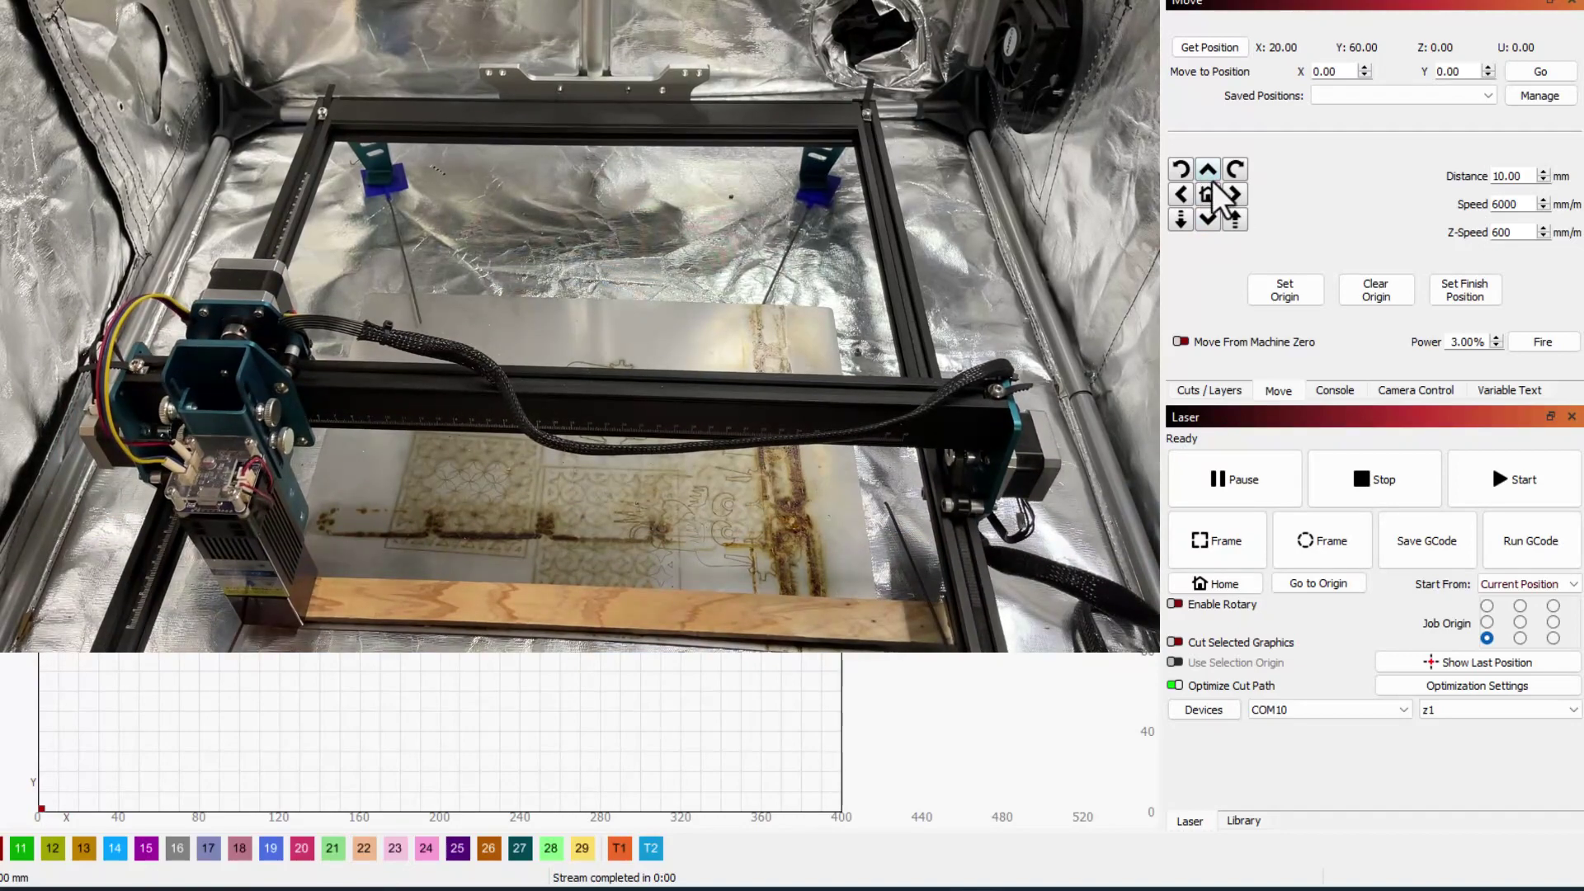
left_click(1236, 196)
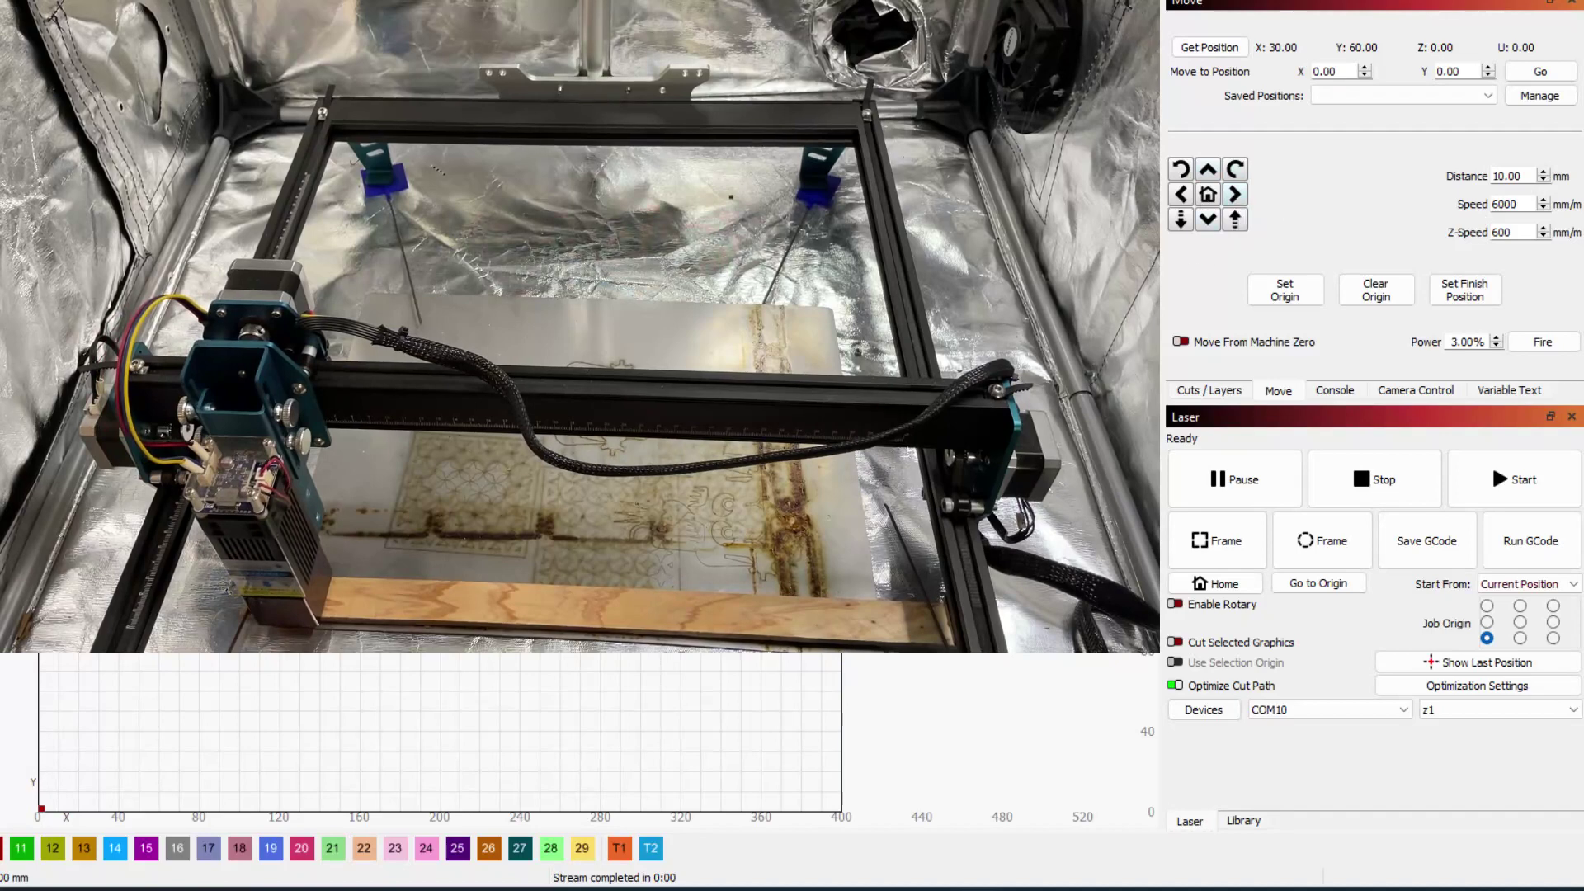
left_click(1220, 541)
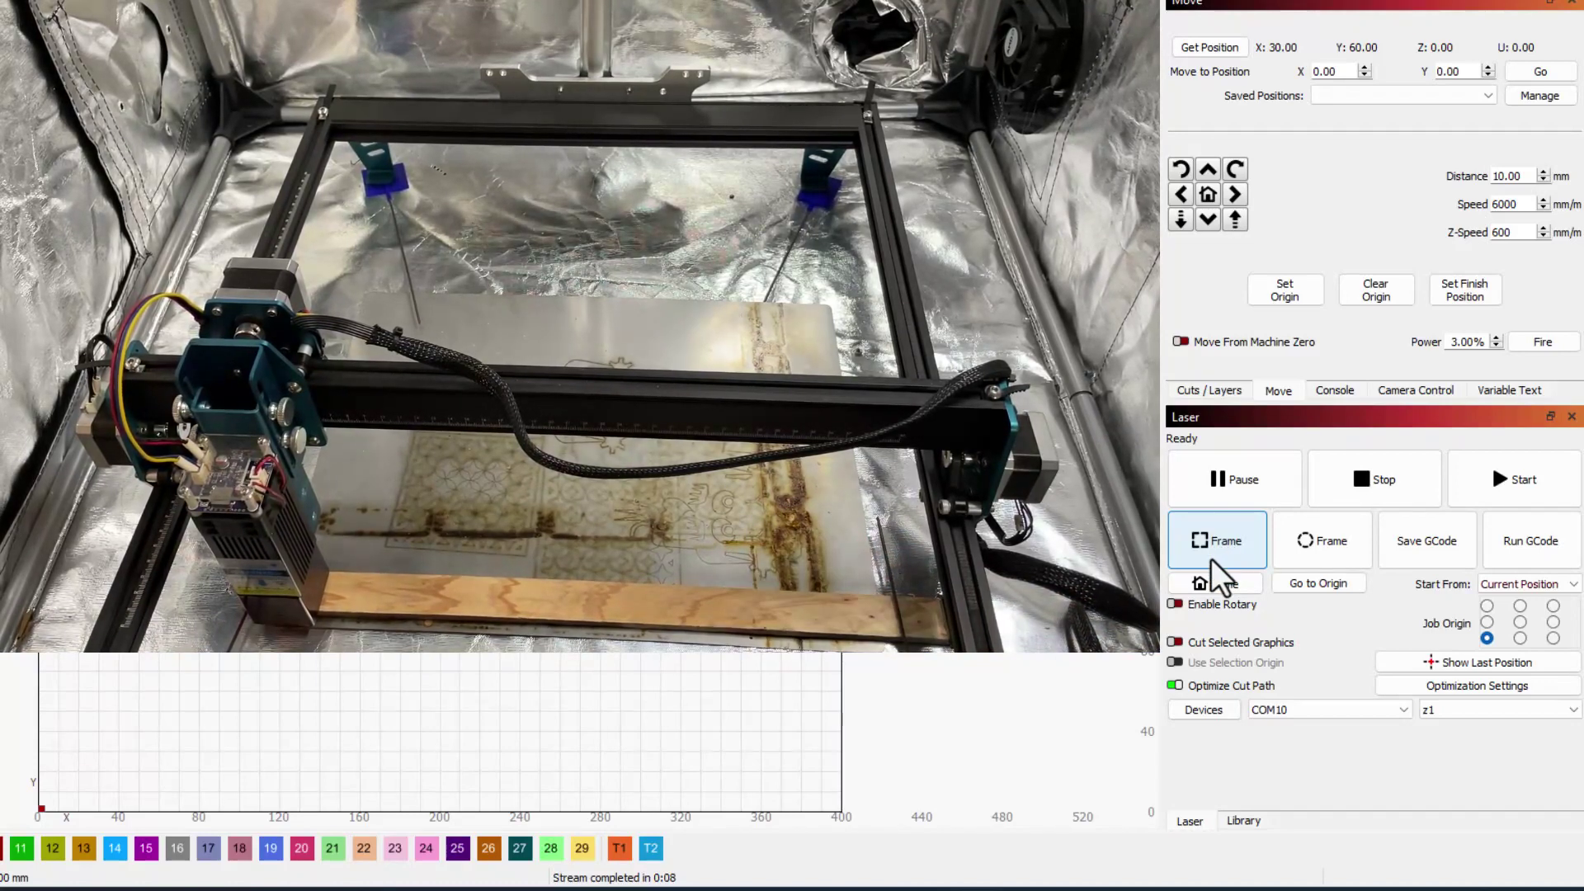
Nudge the Z1 head, frame once more, start the 110% speed cut, and minimize the window.
left_click(1235, 195)
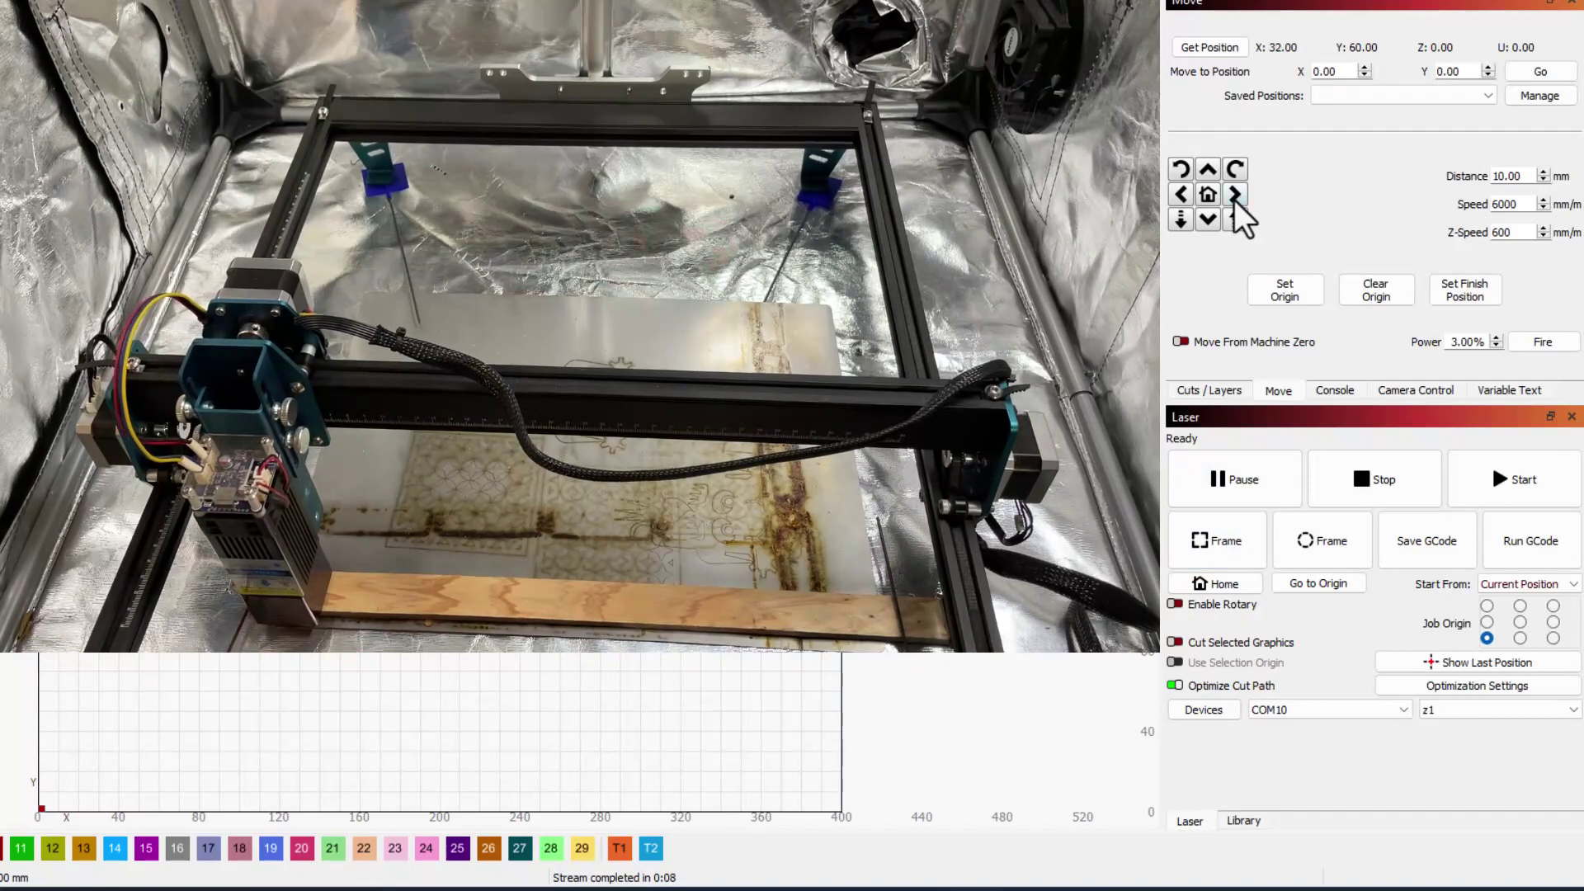
left_click(1209, 221)
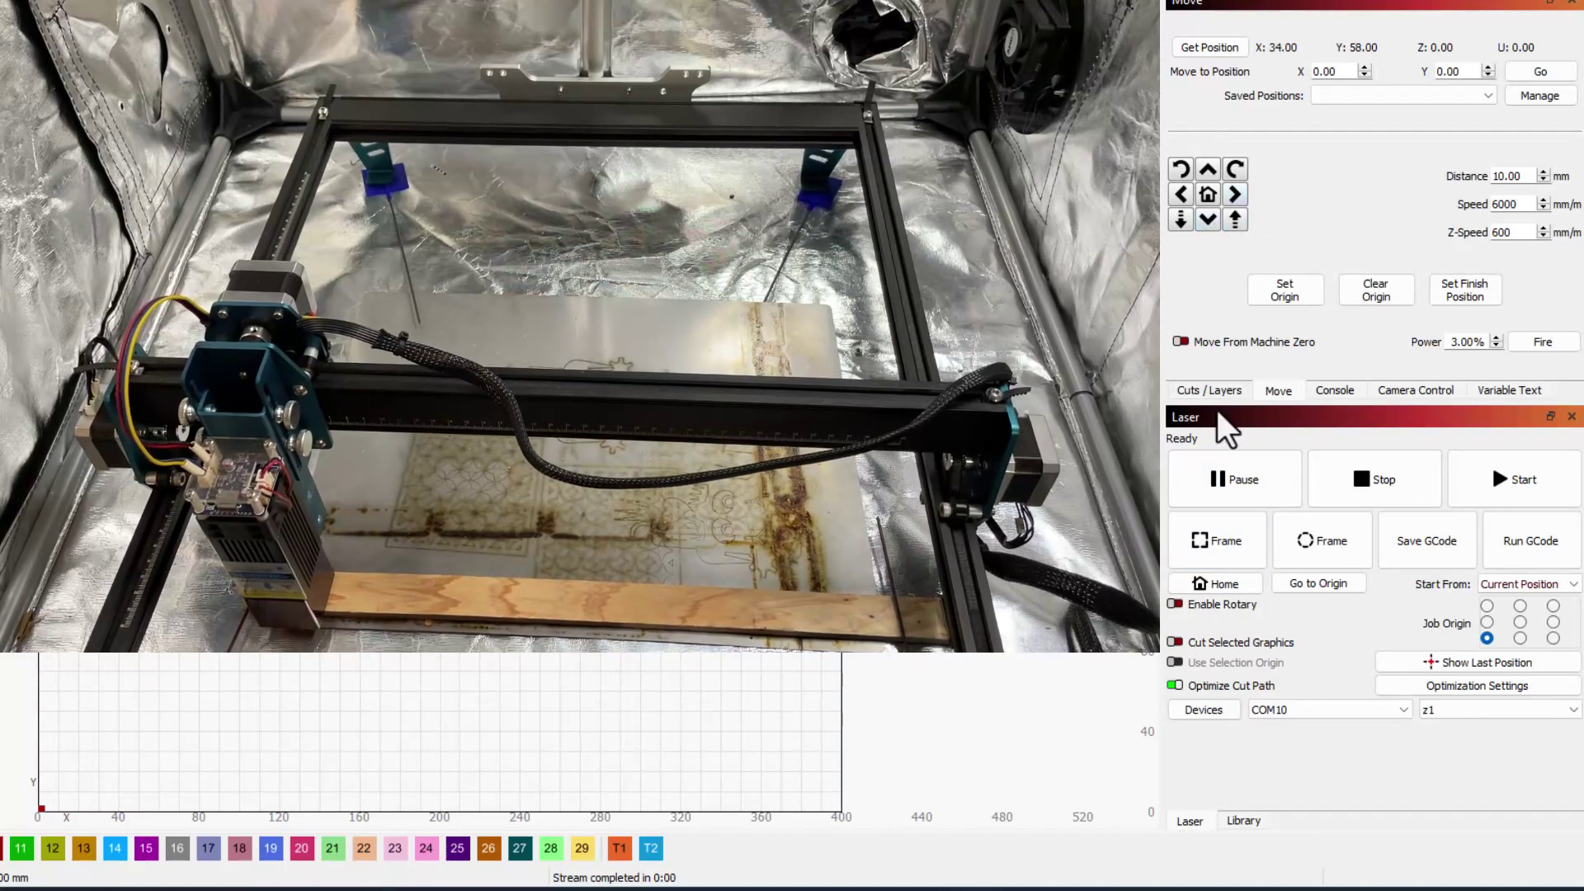
left_click(1207, 533)
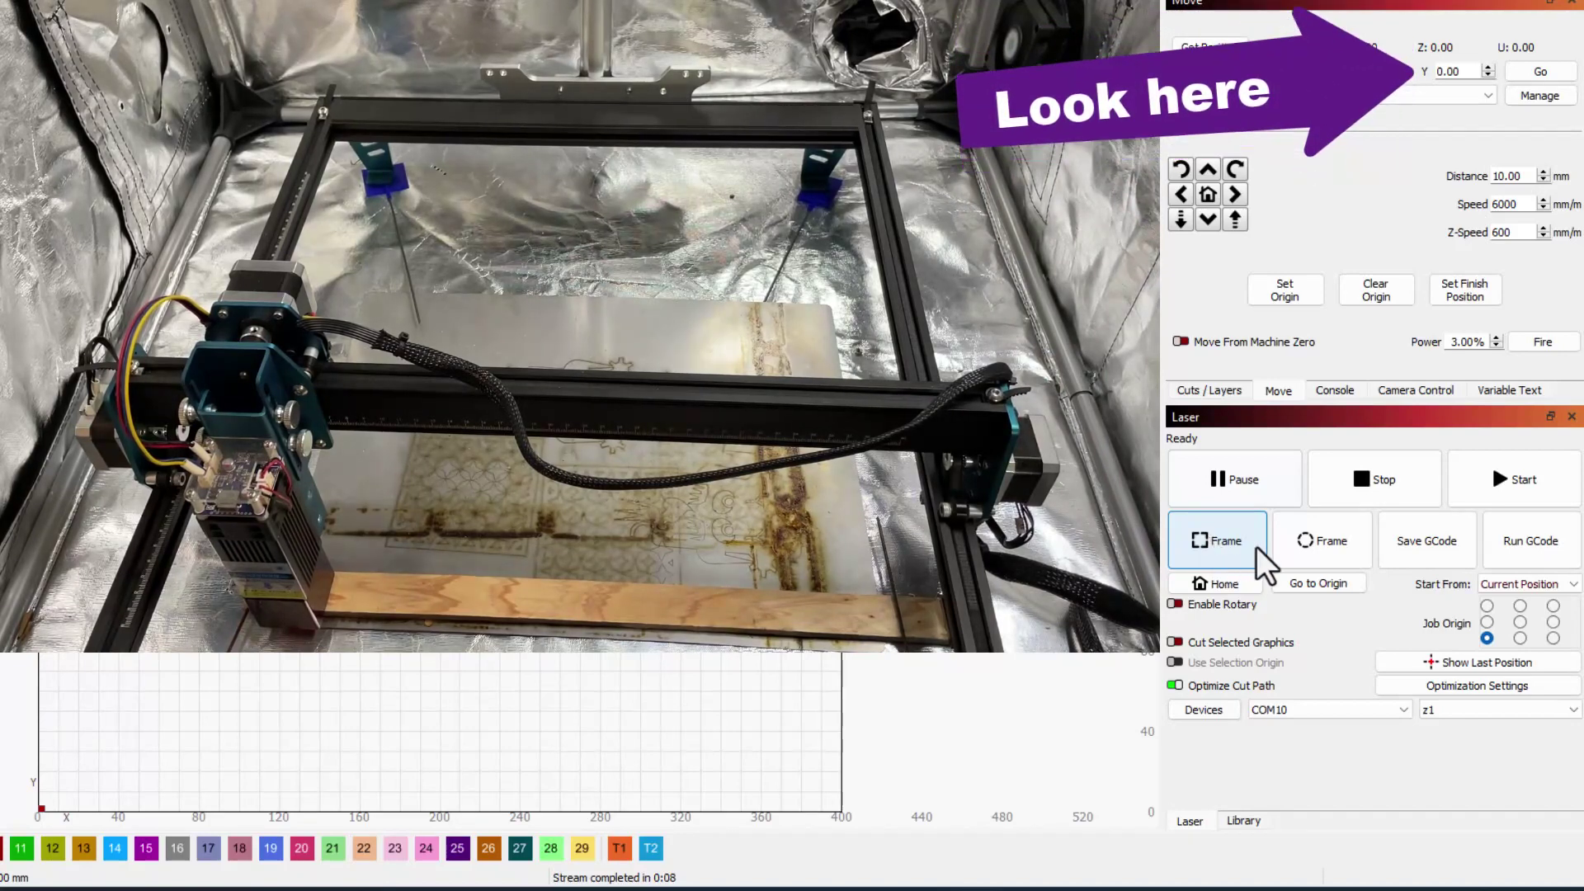
left_click(1511, 485)
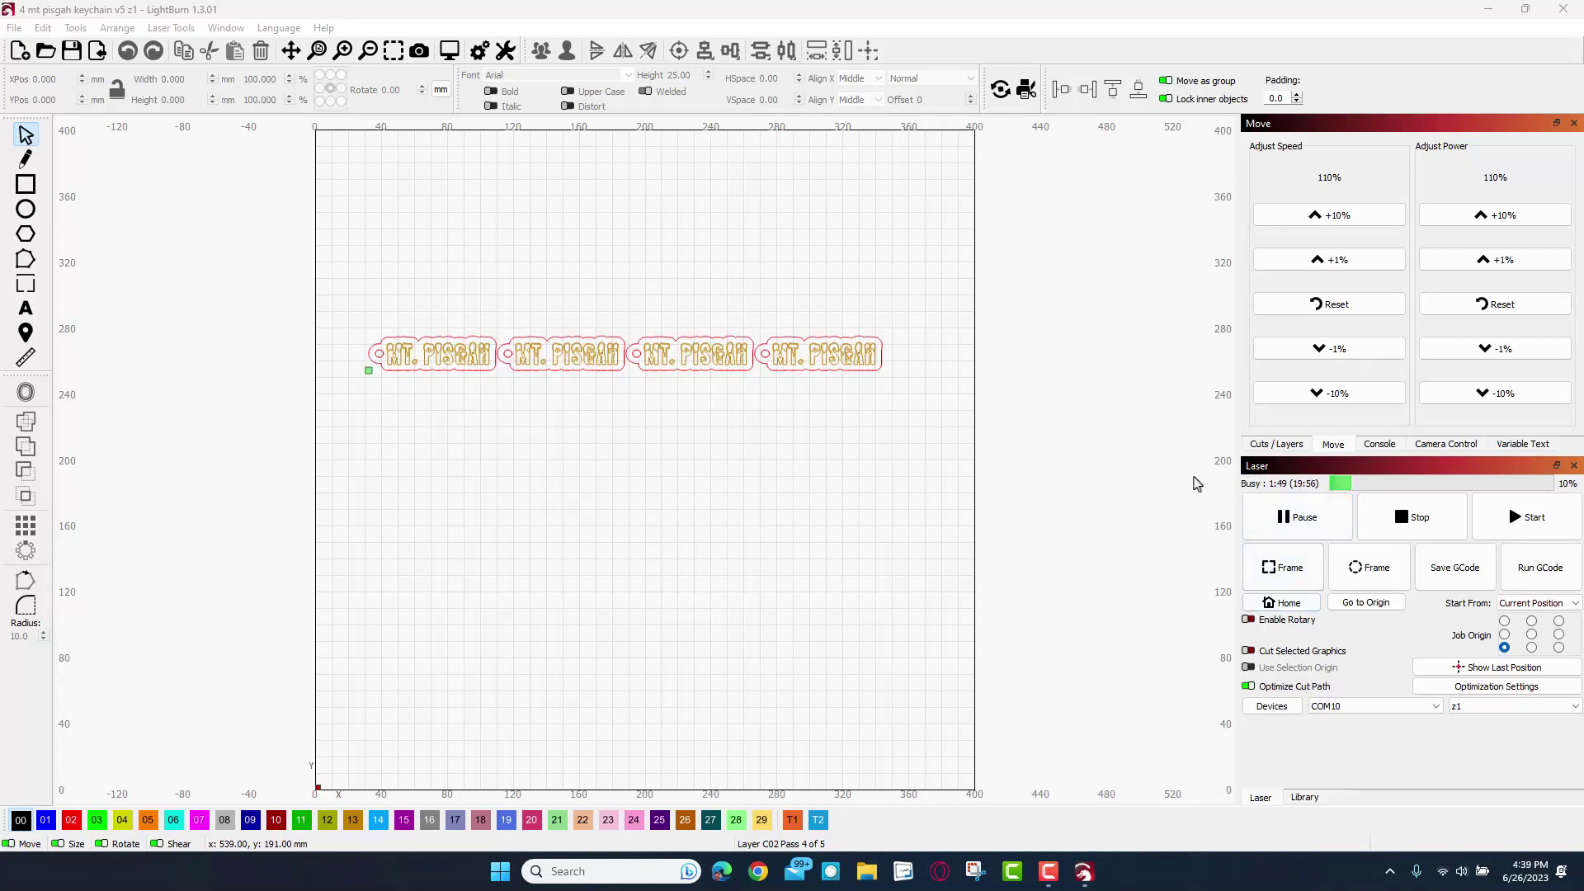
mouse_move(1083, 871)
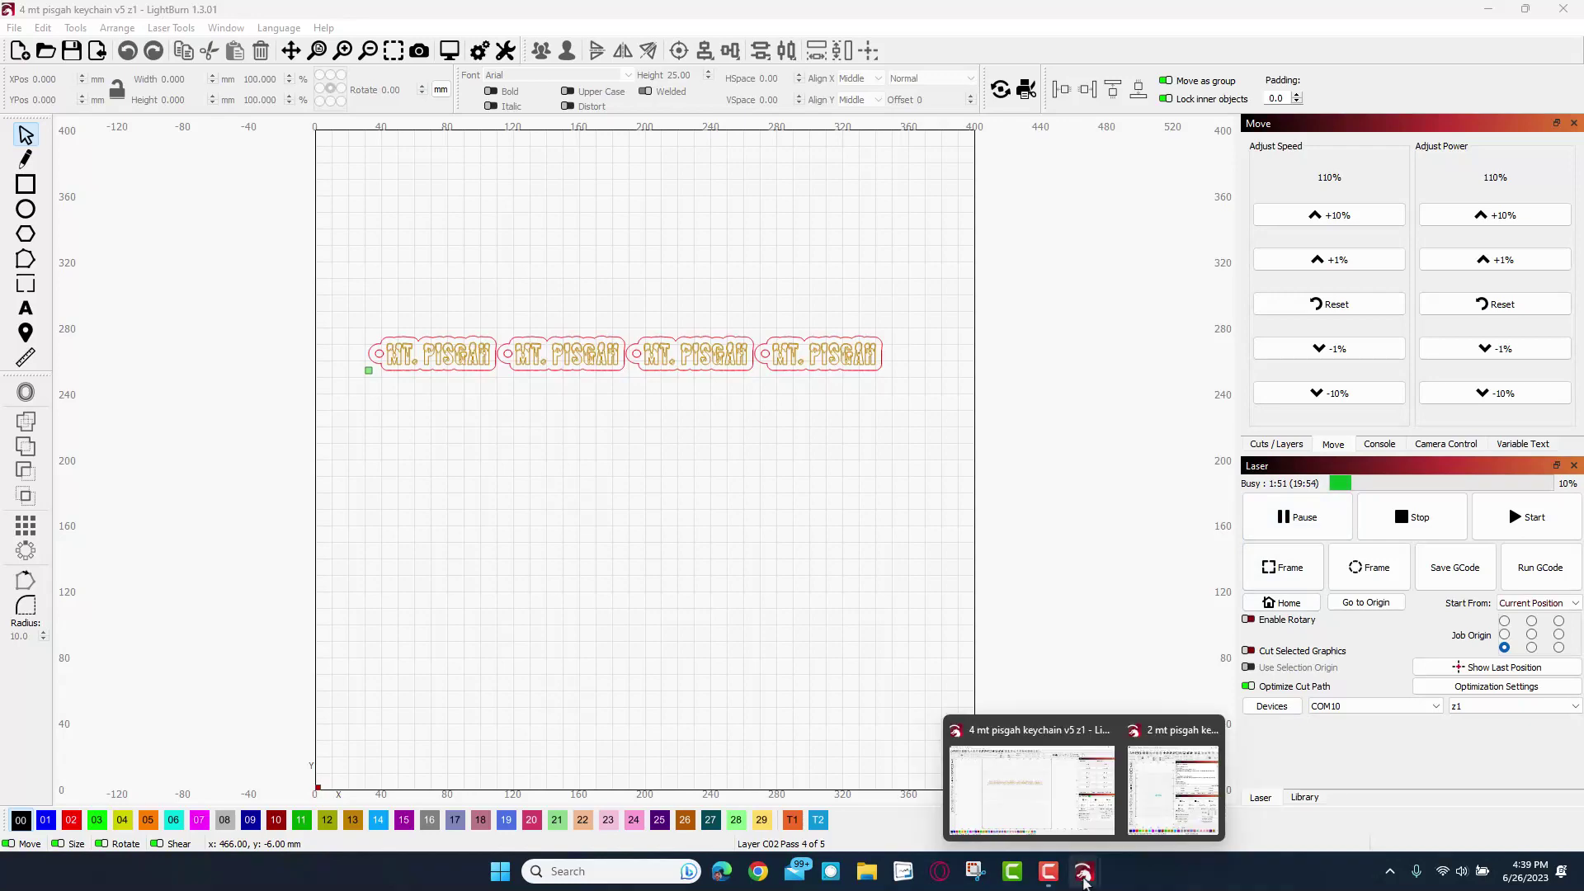
left_click(1489, 10)
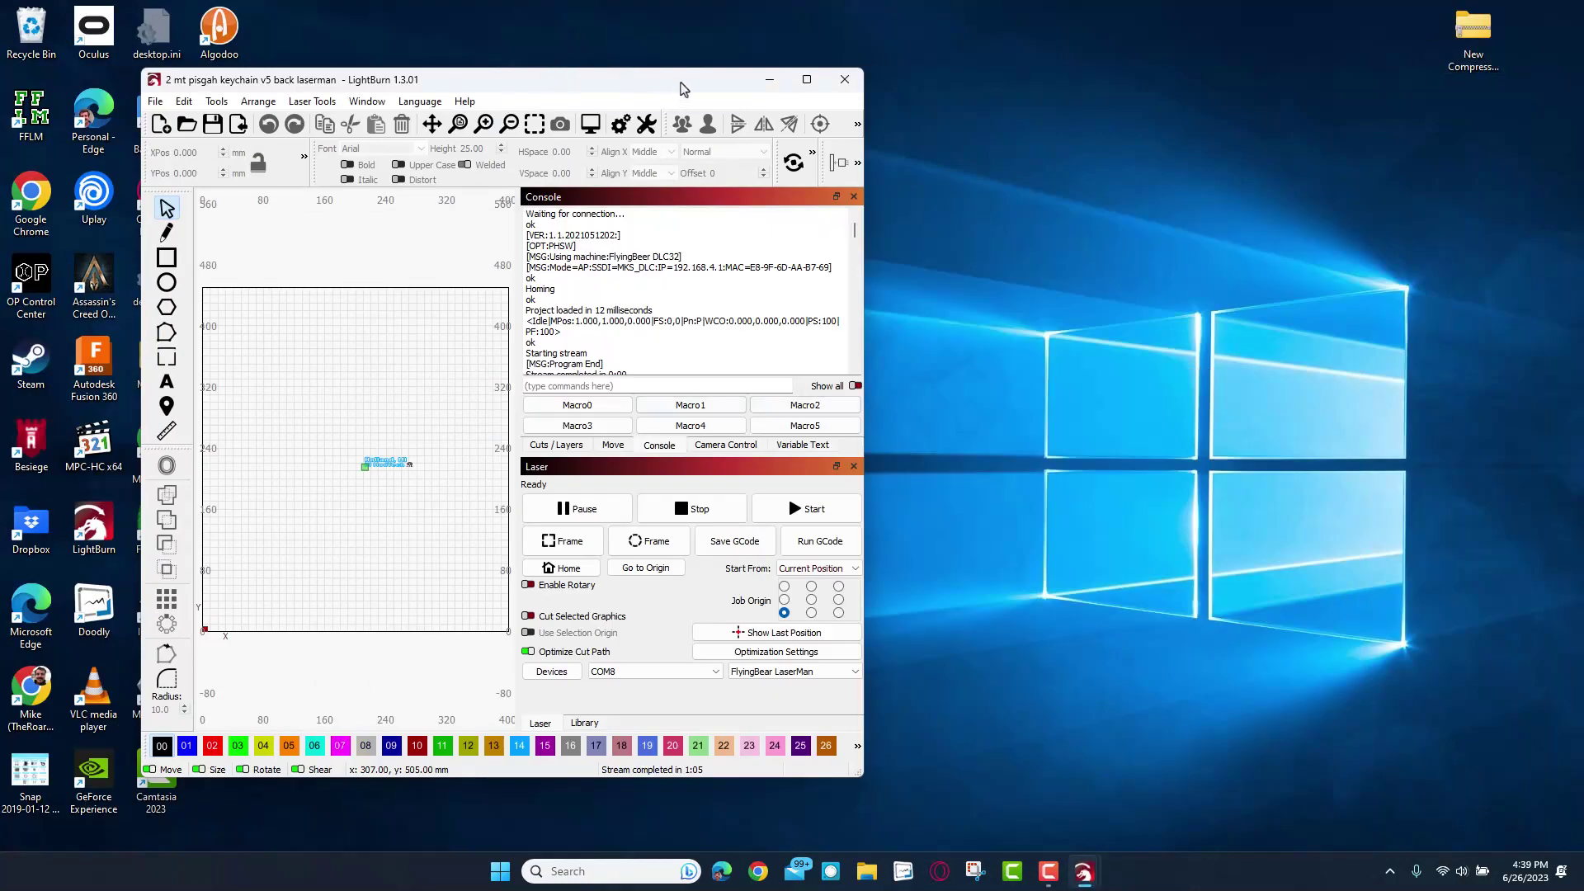
Maximize LaserMan, open '1 mt pisgah keychain v5 flyb', and show the Cuts / Layers panel.
left_click_drag(680, 87, 1136, 87)
left_click(1165, 83)
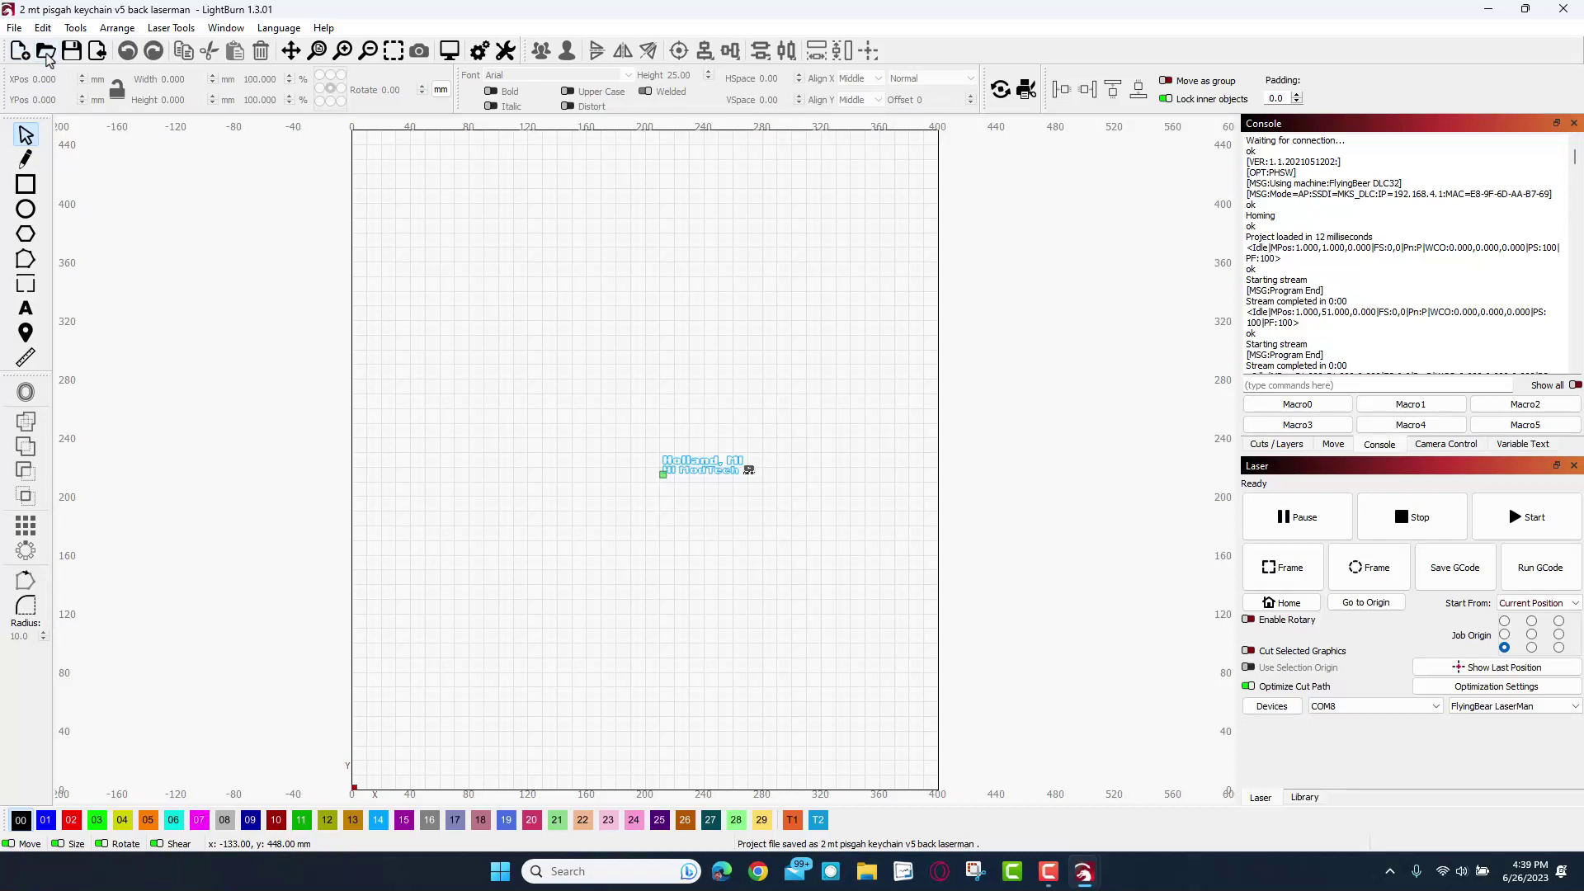
left_click(45, 51)
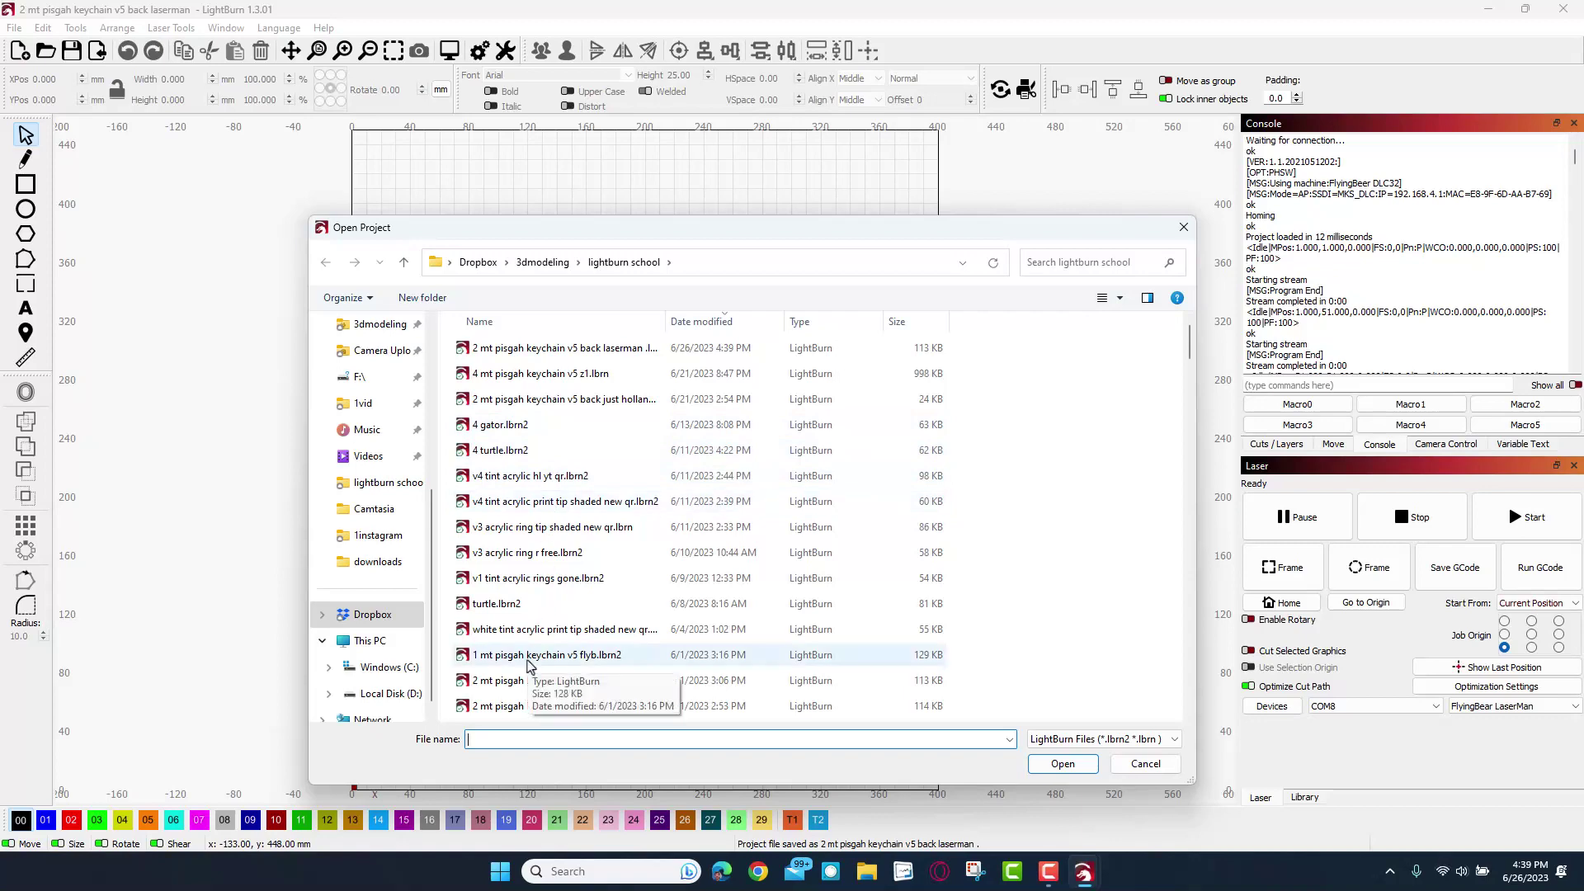
double_click(529, 656)
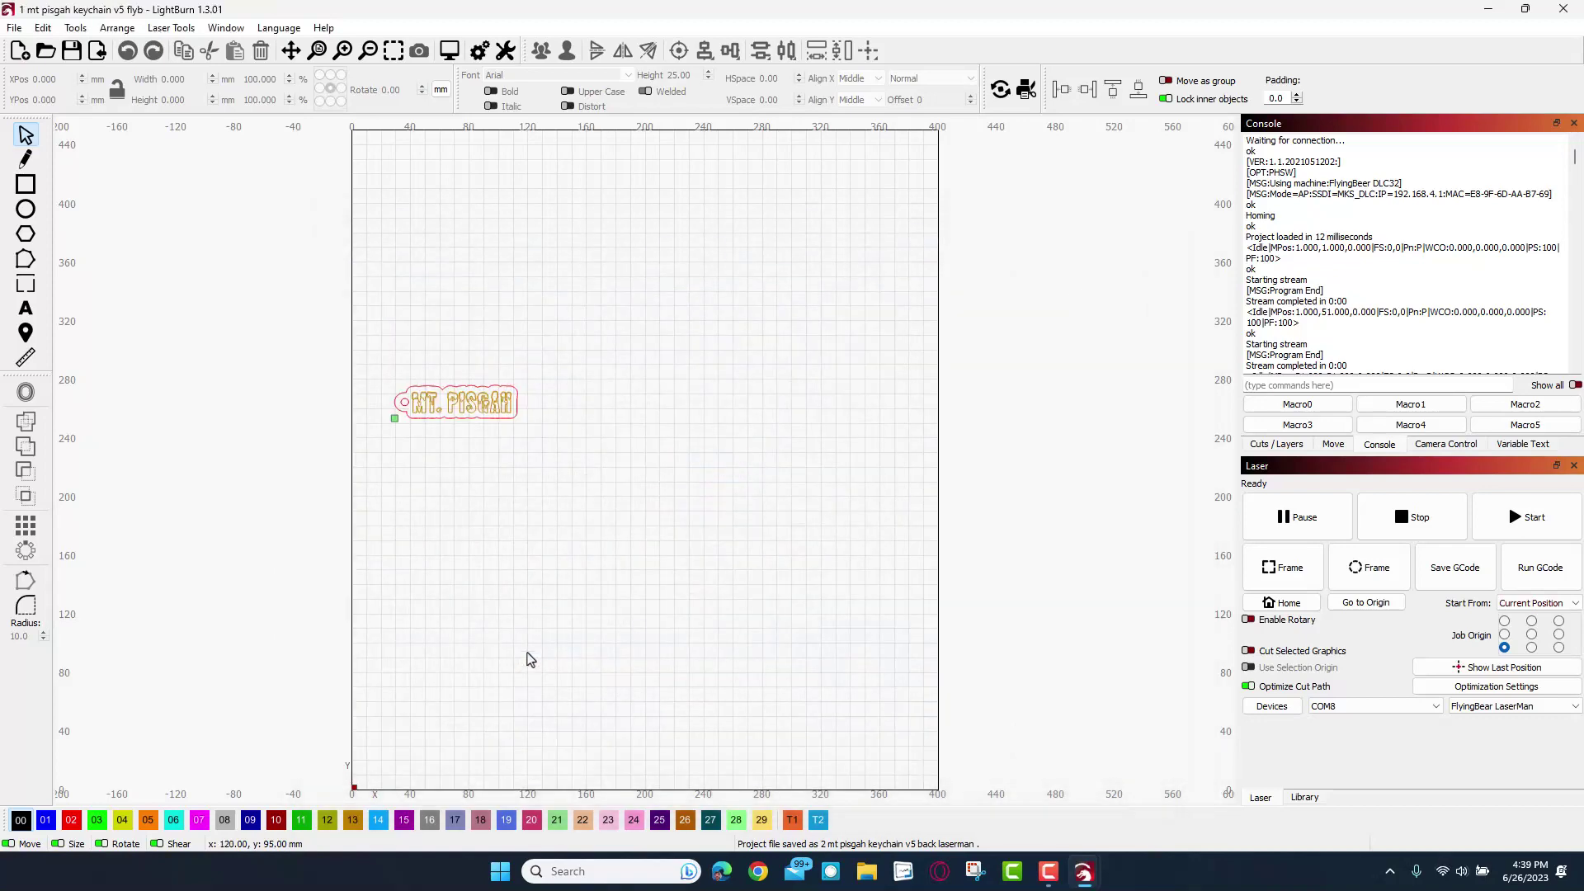
left_click(1277, 443)
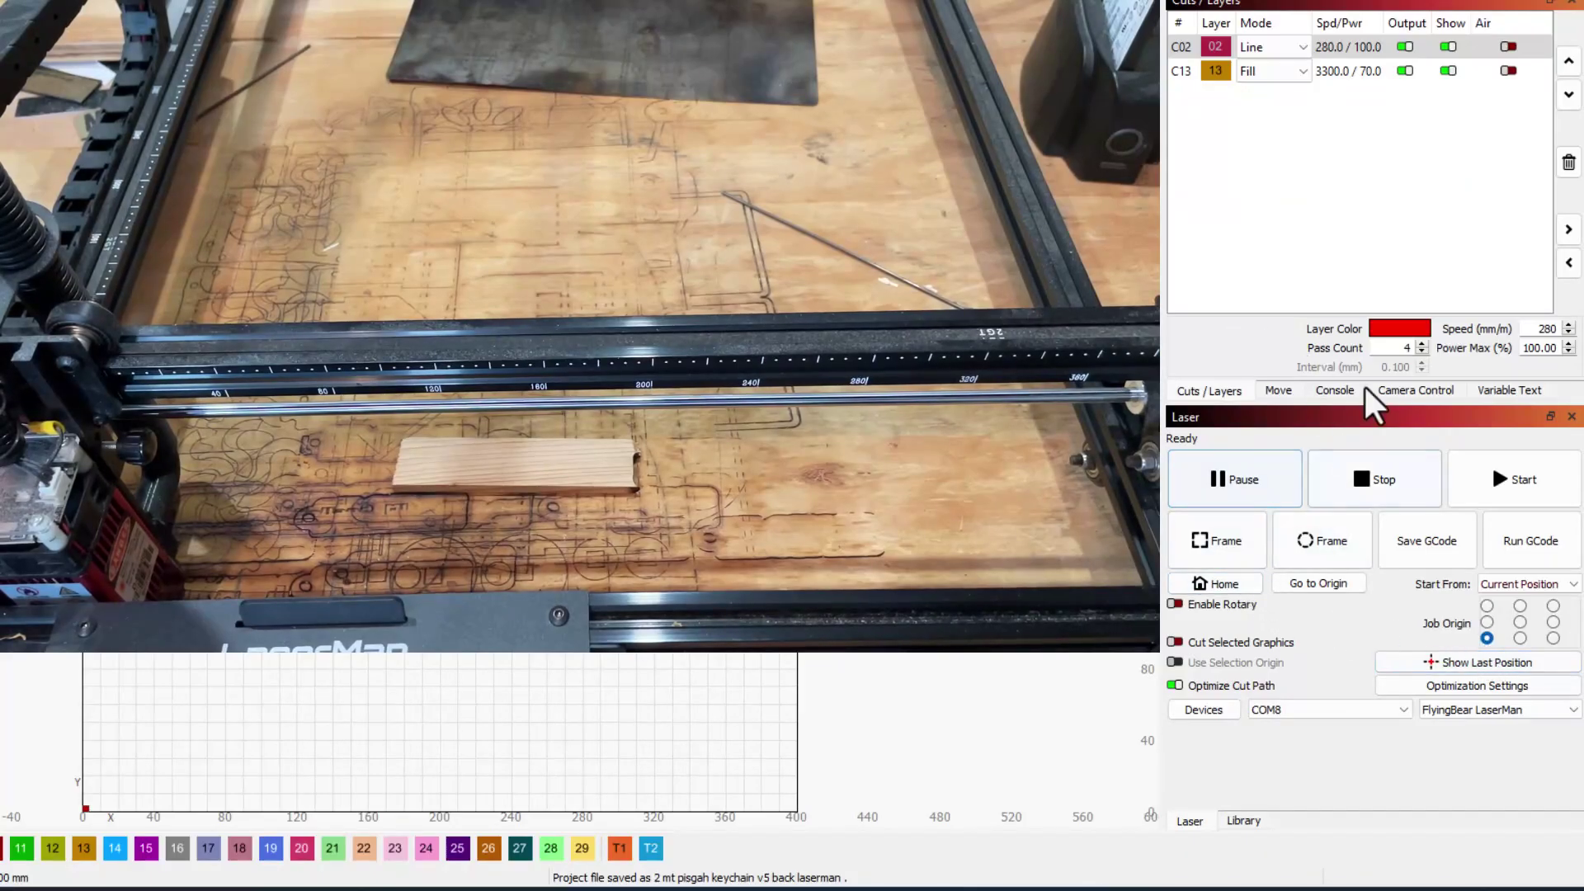
Jog the LaserMan head back twice and right three times to about X 151, Y 105.
left_click(1276, 391)
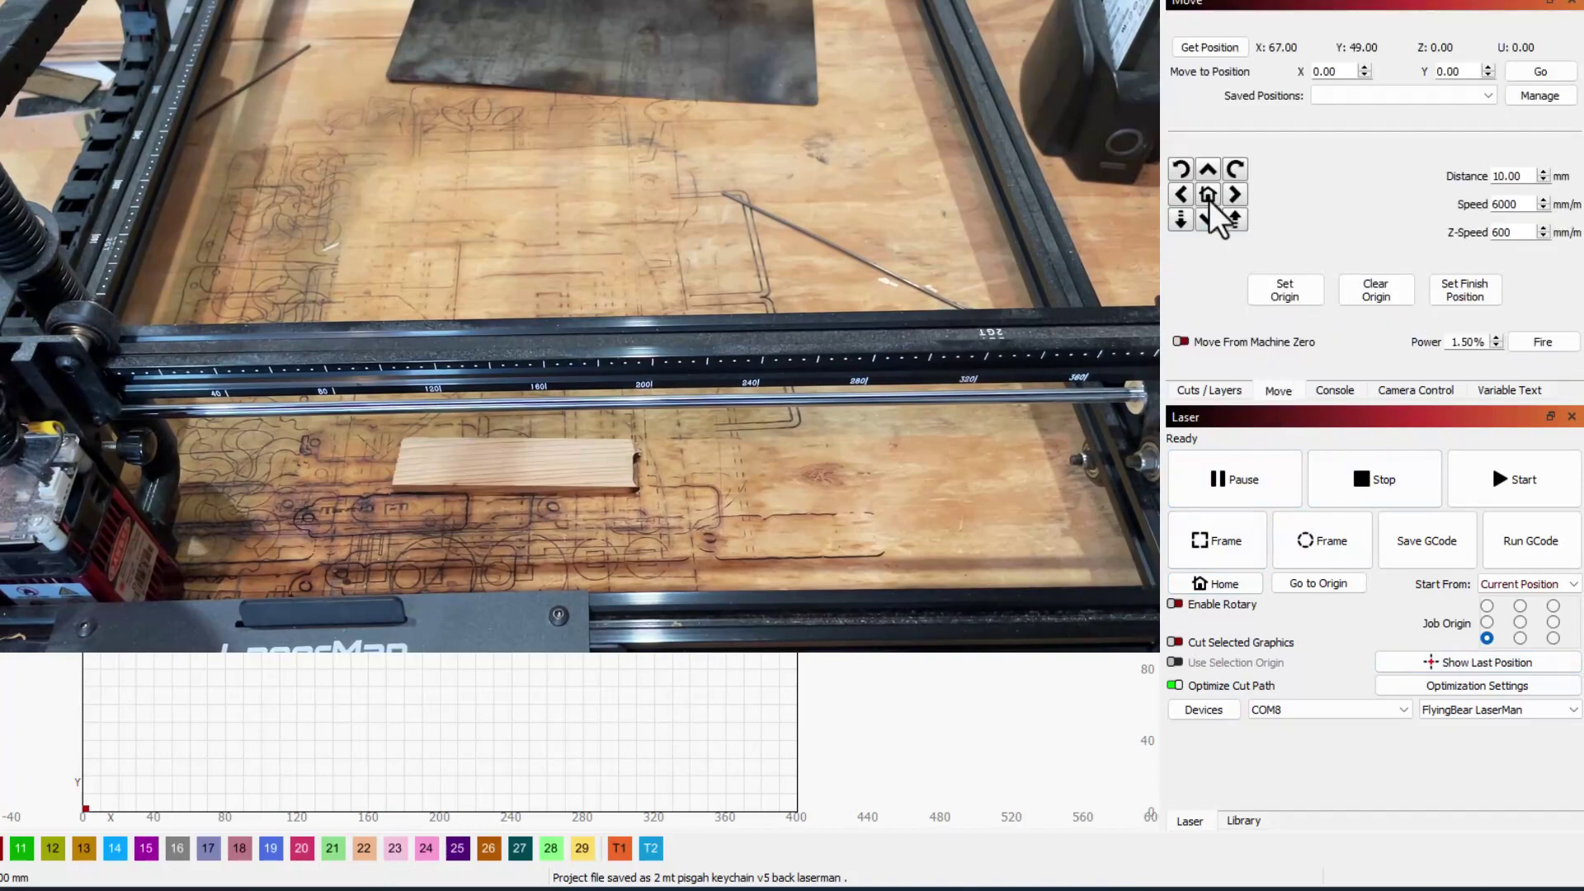
left_click(1209, 170, "shift")
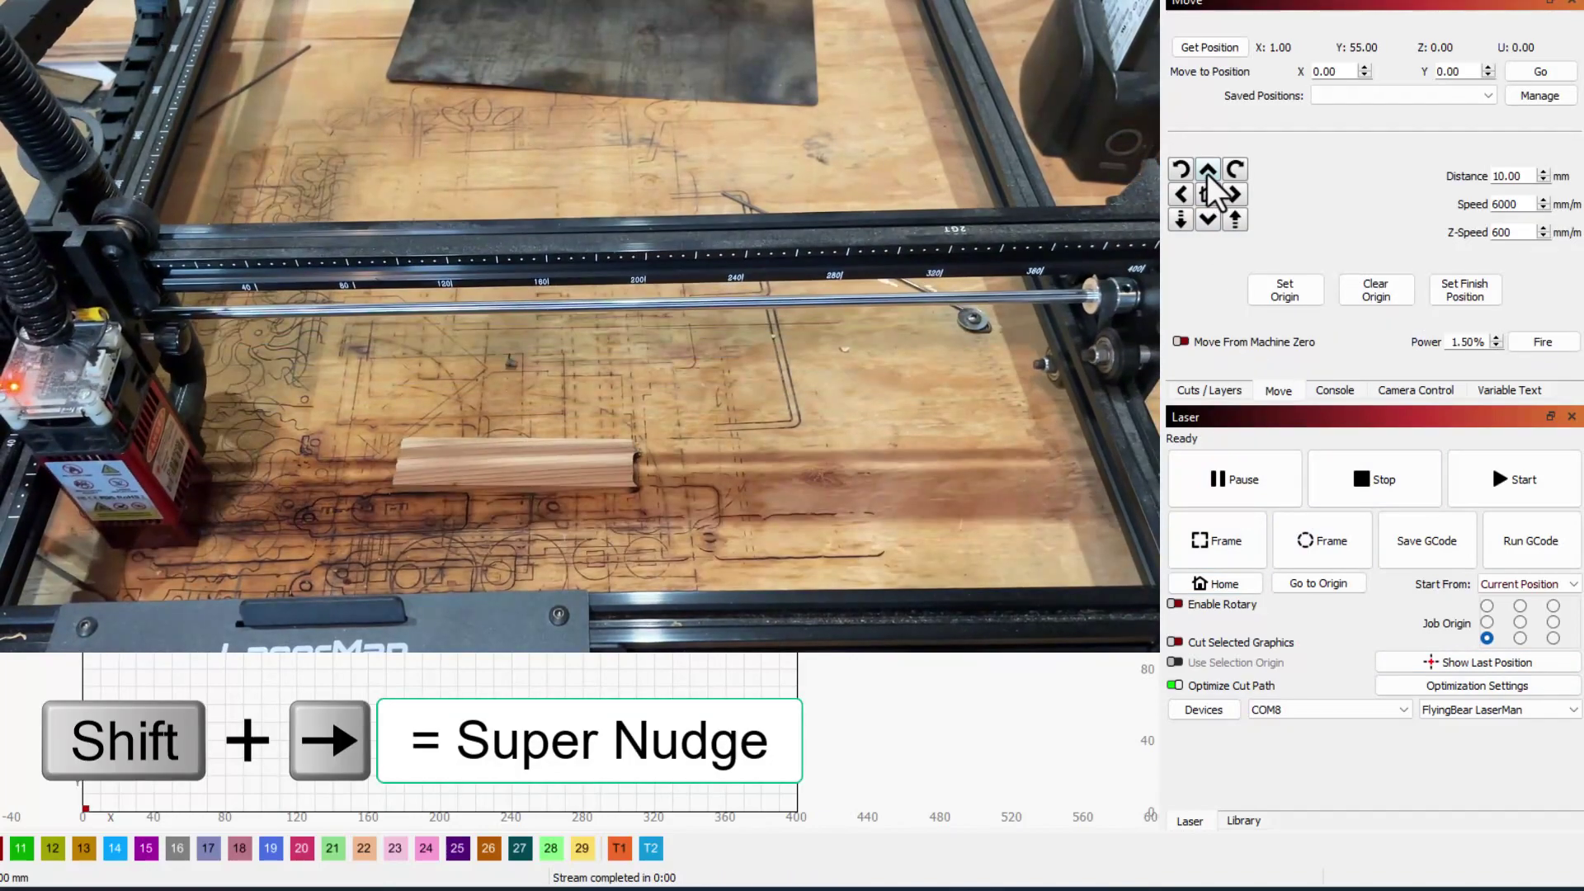
left_click(1208, 170, "shift")
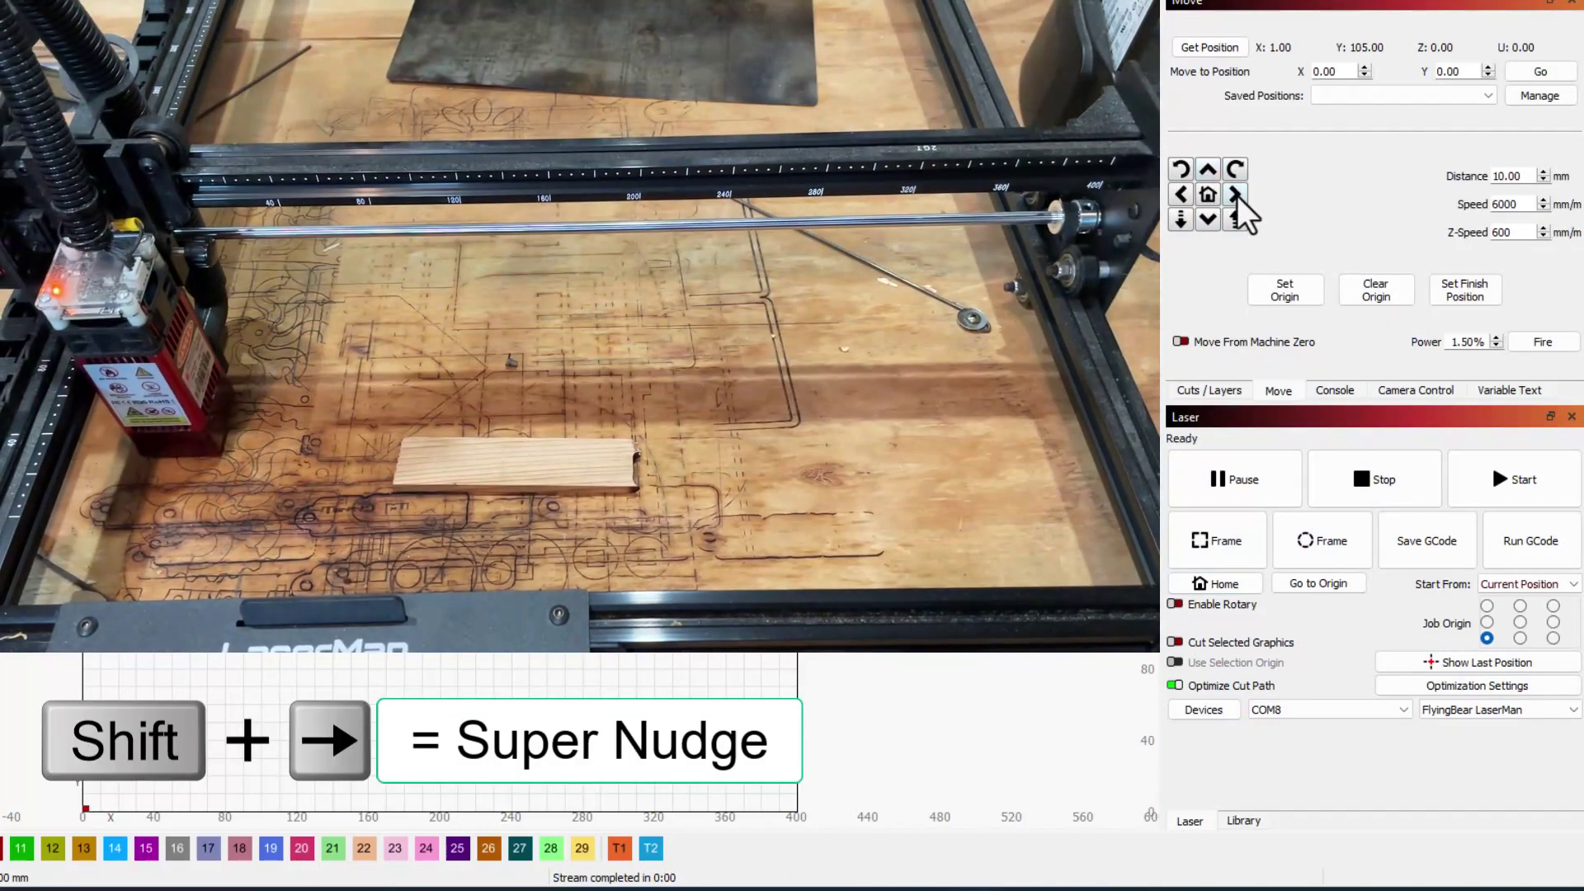
left_click(1236, 195, "shift")
left_click(1237, 195, "shift")
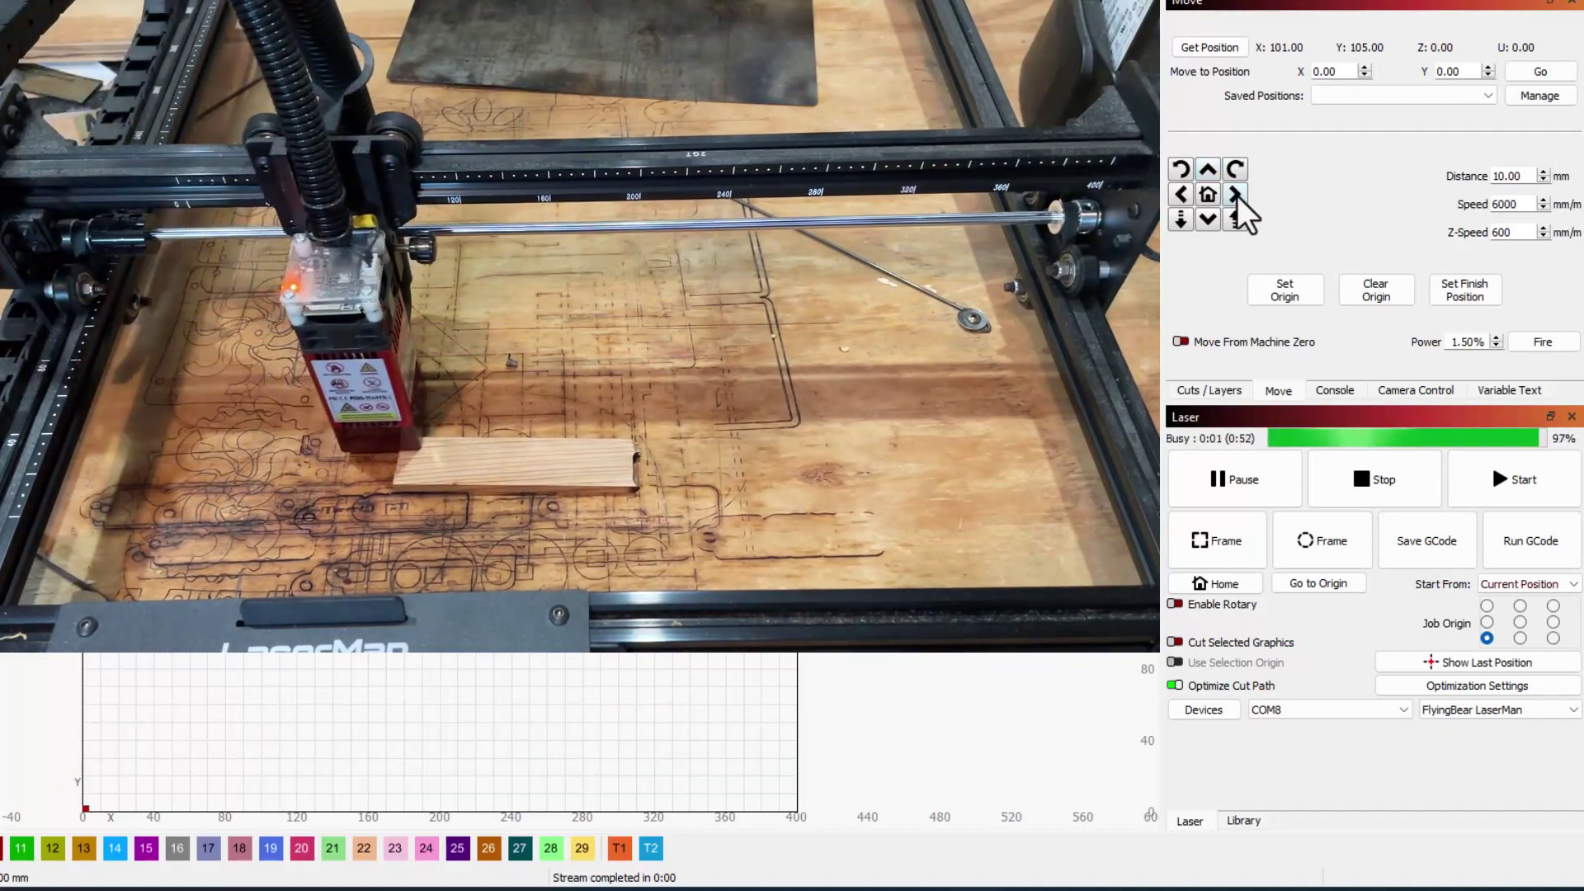
left_click(1237, 196, "shift")
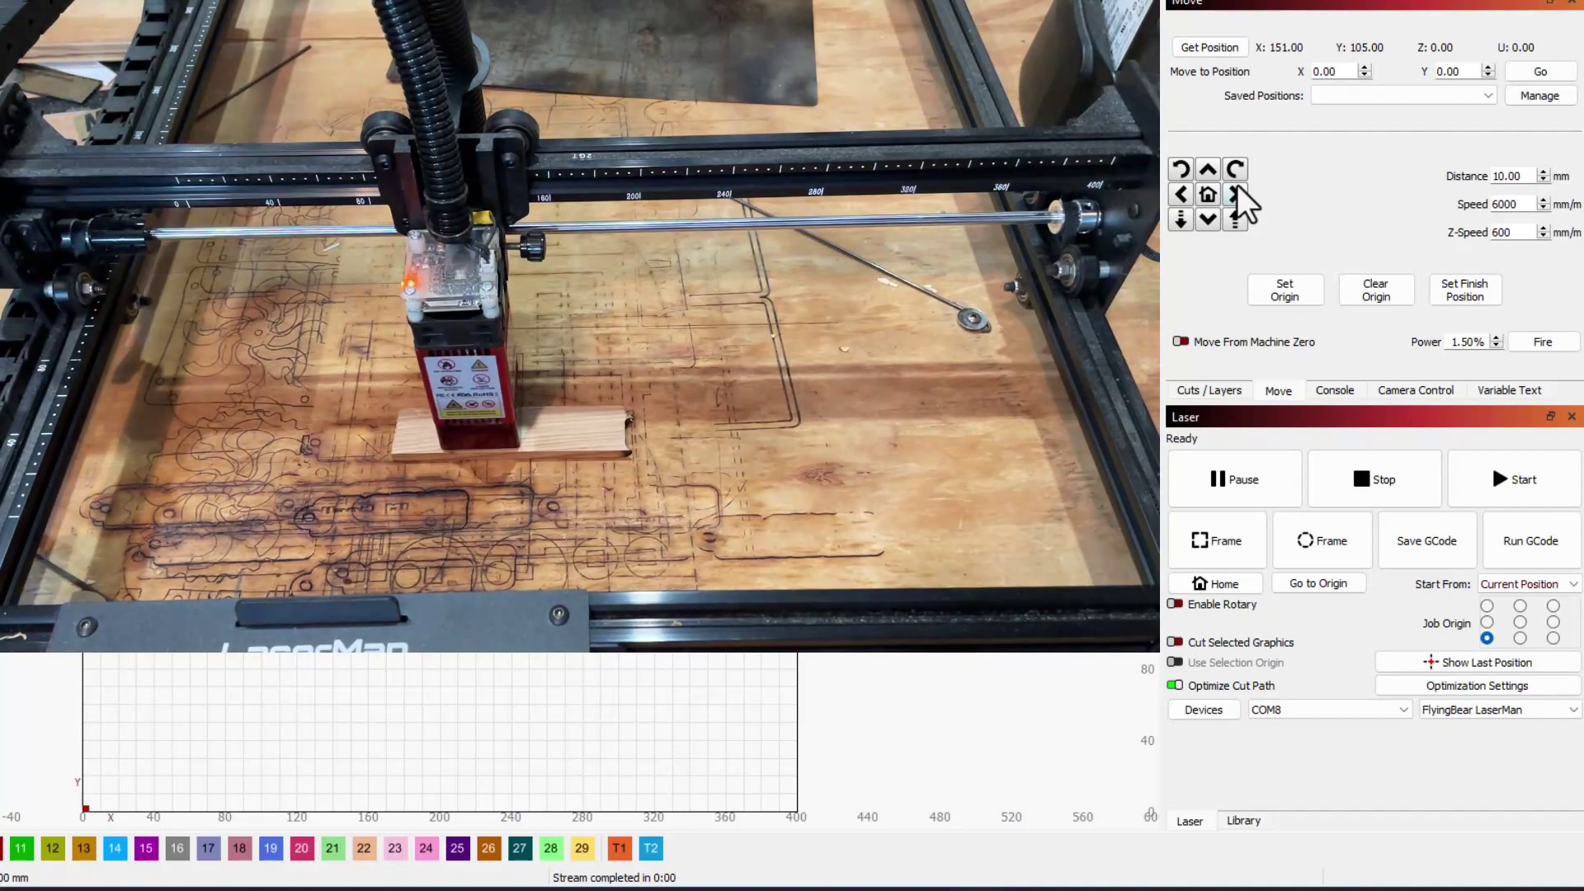
Nudge the LaserMan head left and lower in Y, then frame the keychain over the wood.
left_click(1179, 200)
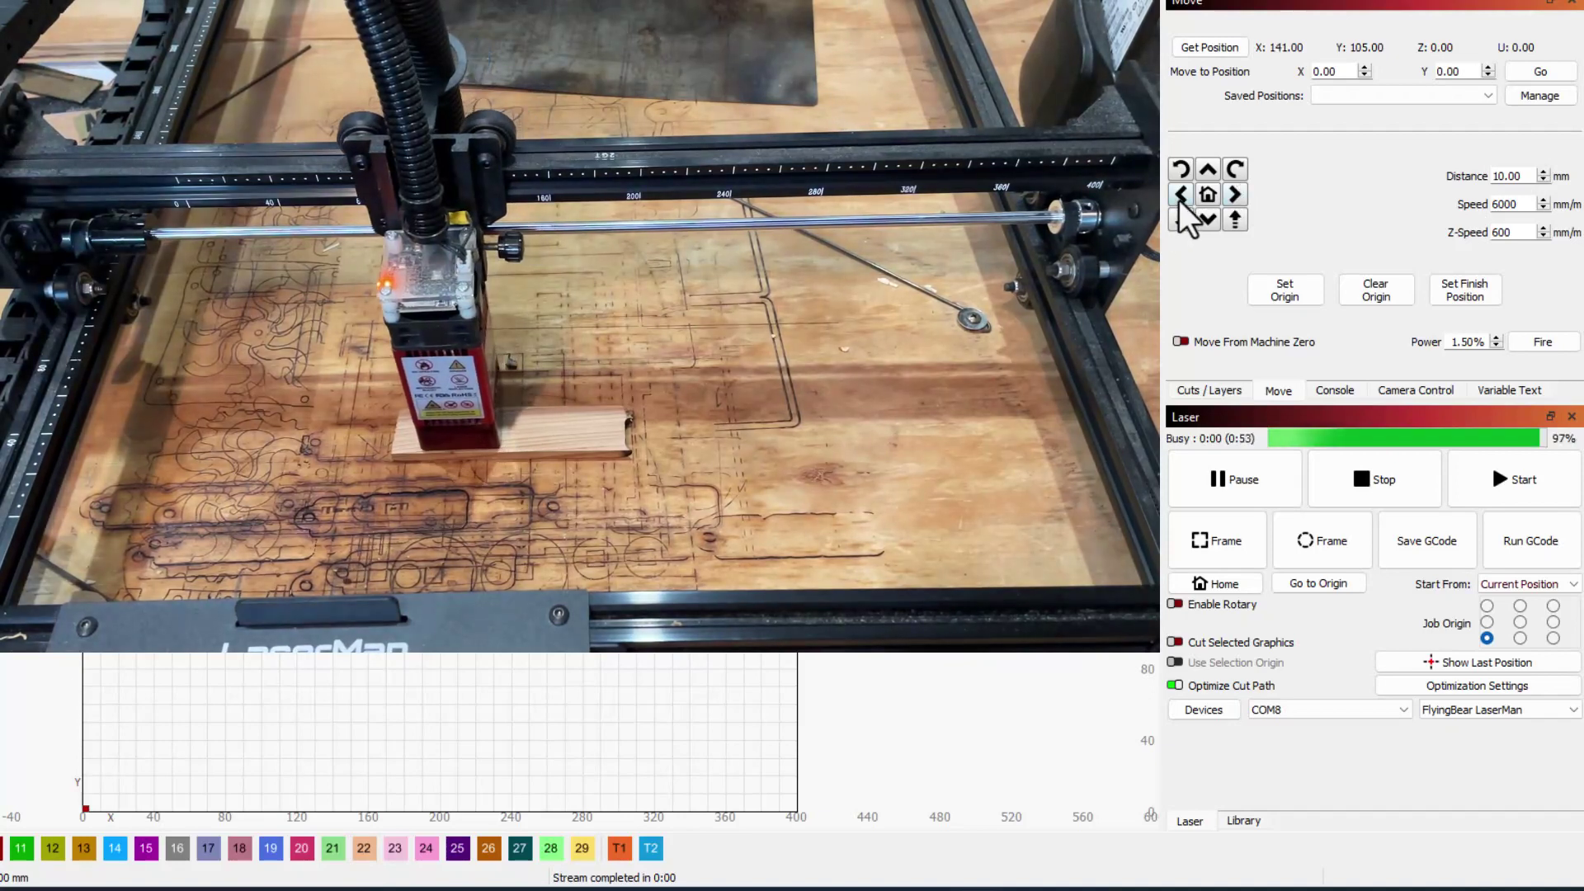
left_click(1179, 200)
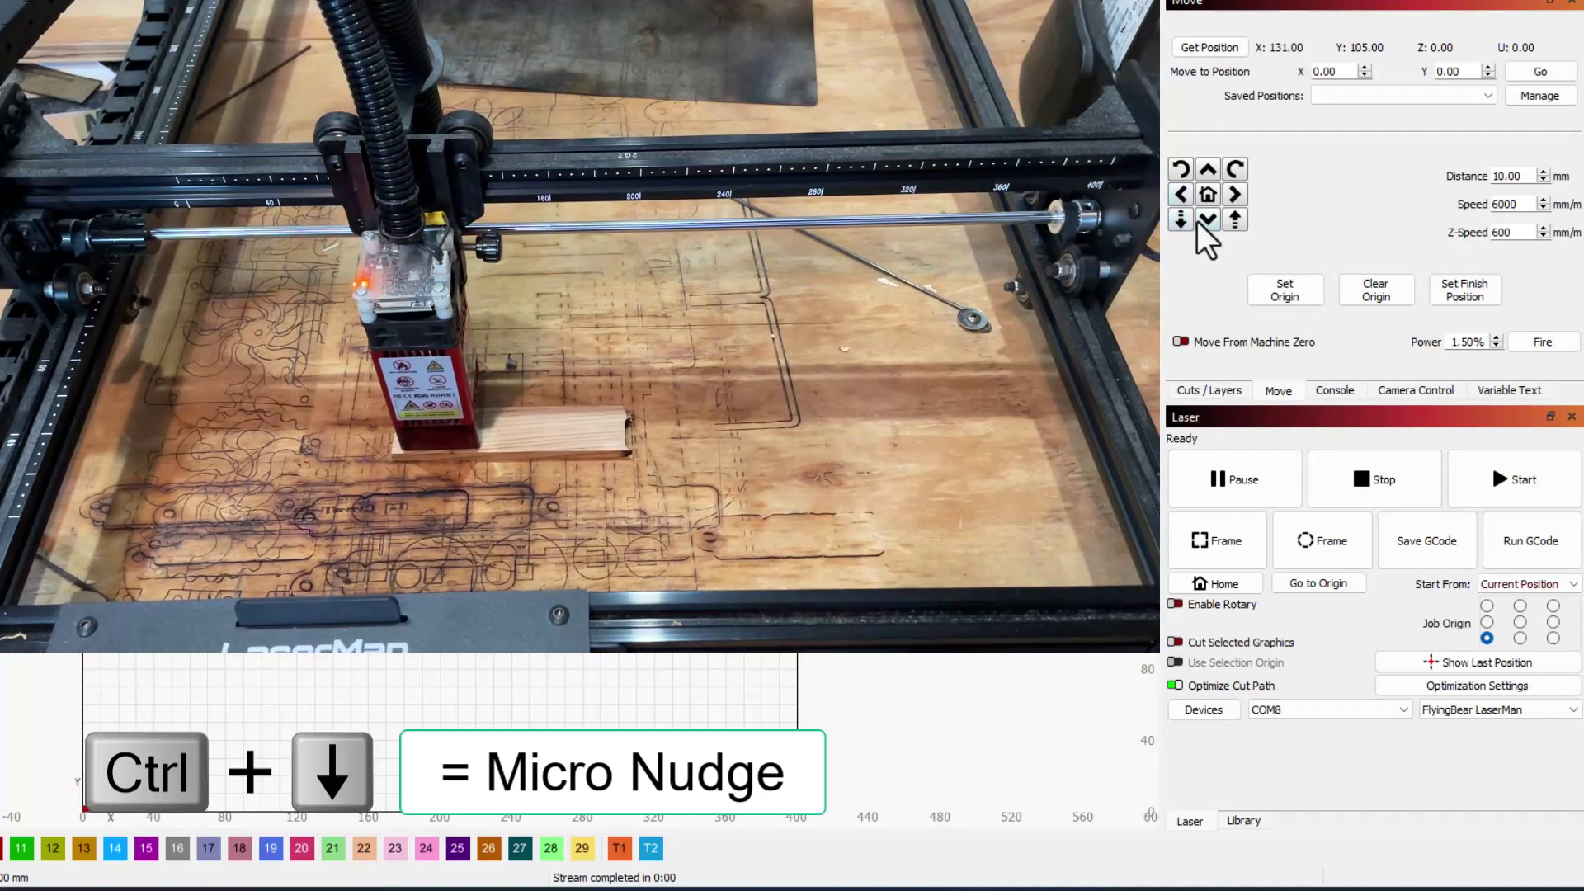
left_click(1209, 221)
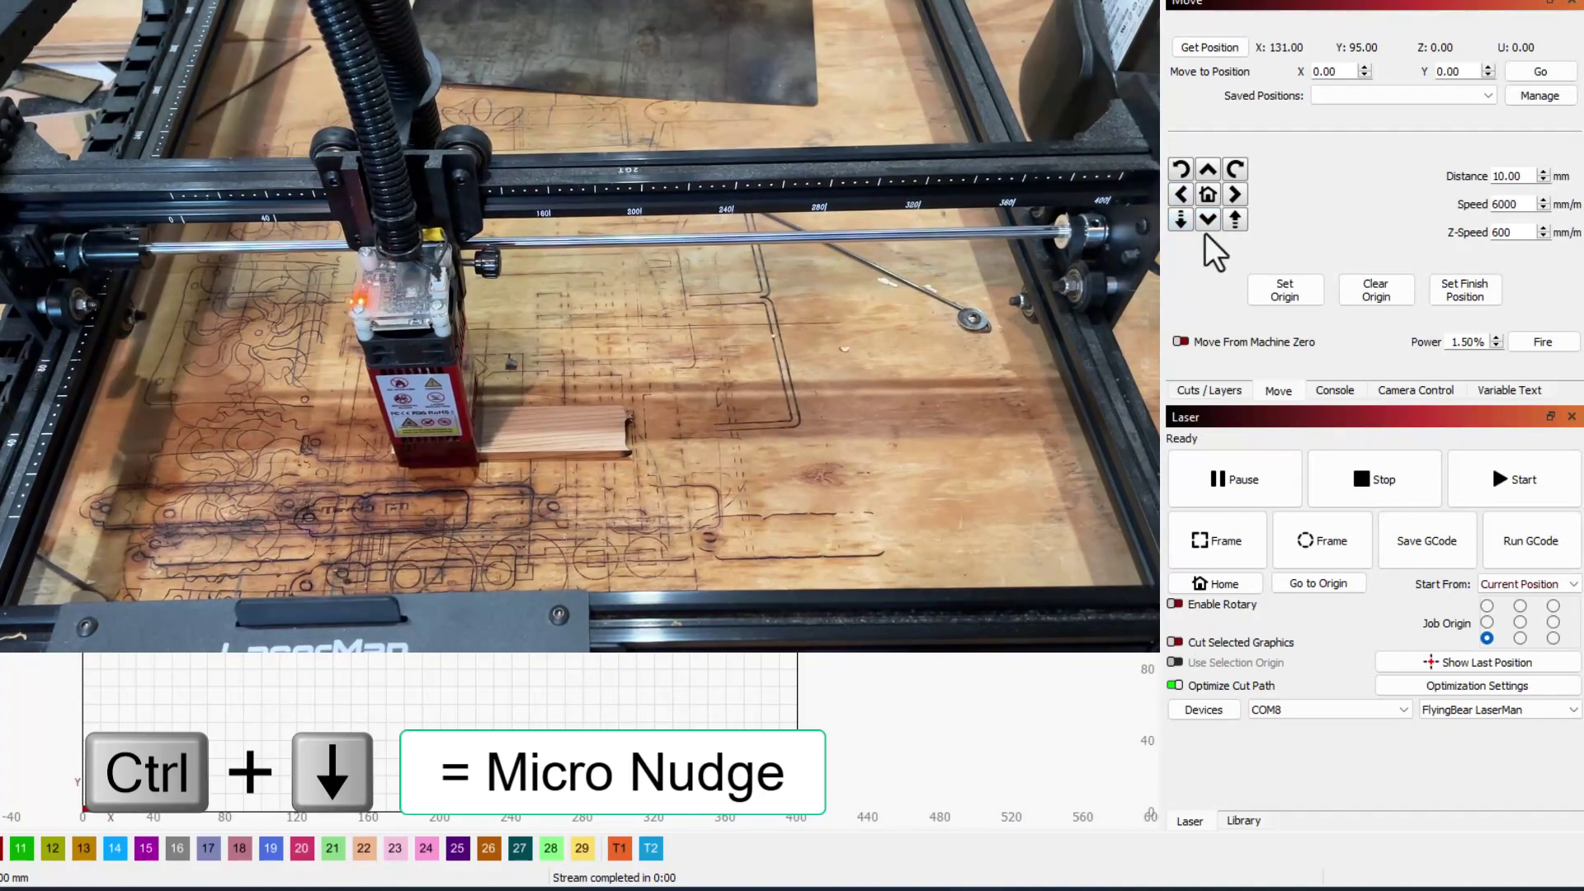
left_click(1179, 196)
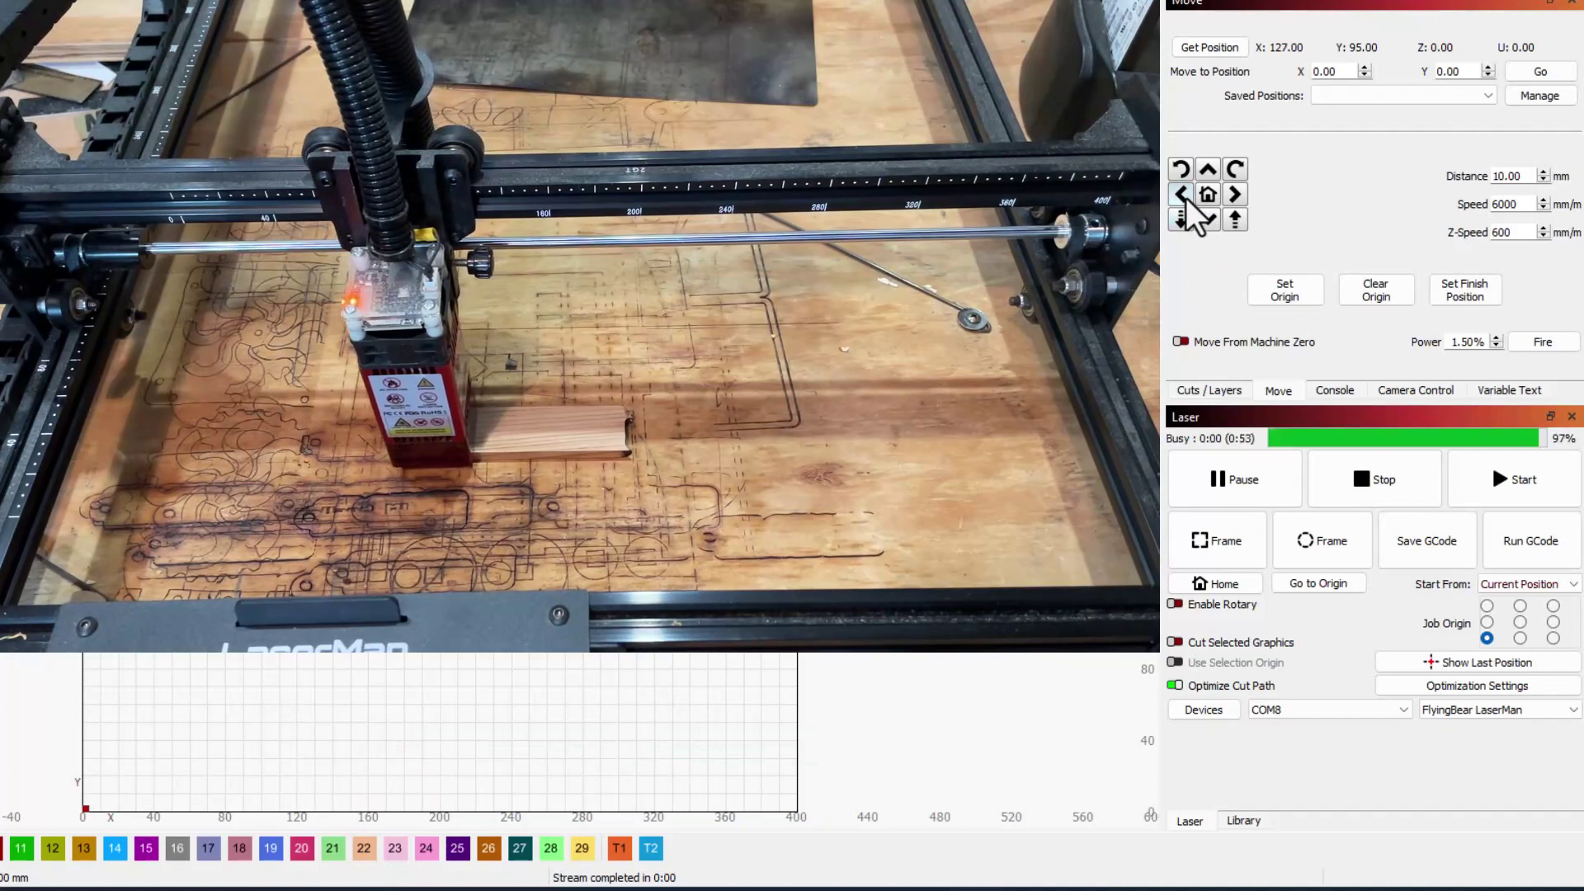
left_click(1179, 197)
left_click(1208, 220, "ctrl")
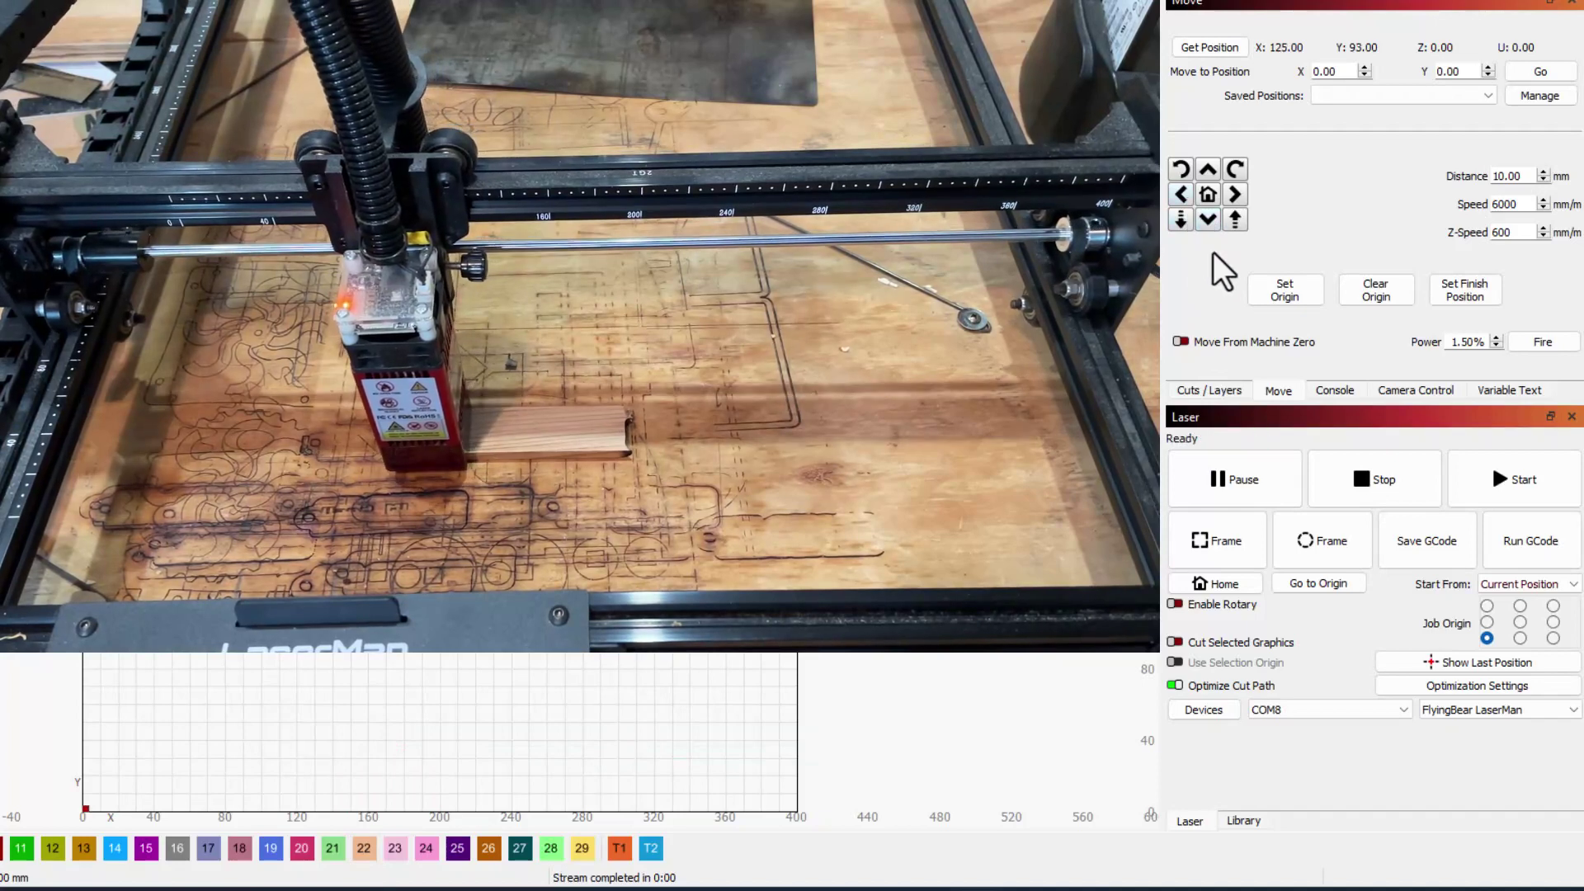
left_click(1213, 551)
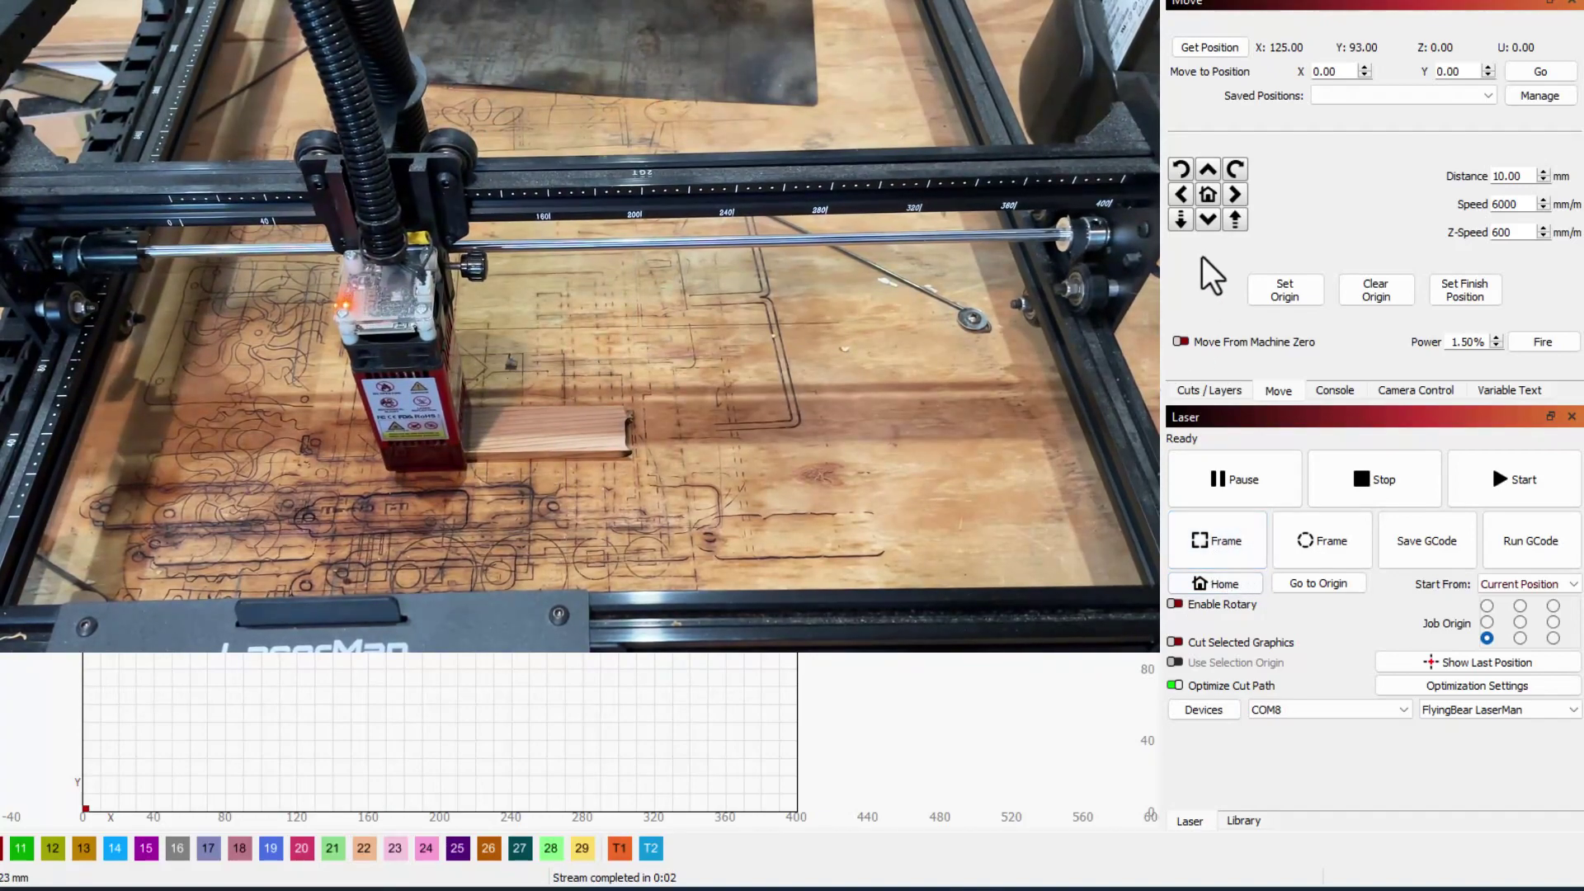
Nudge the head lower in Y twice, framing after each, to about X 125, Y 87.
left_click(1208, 222)
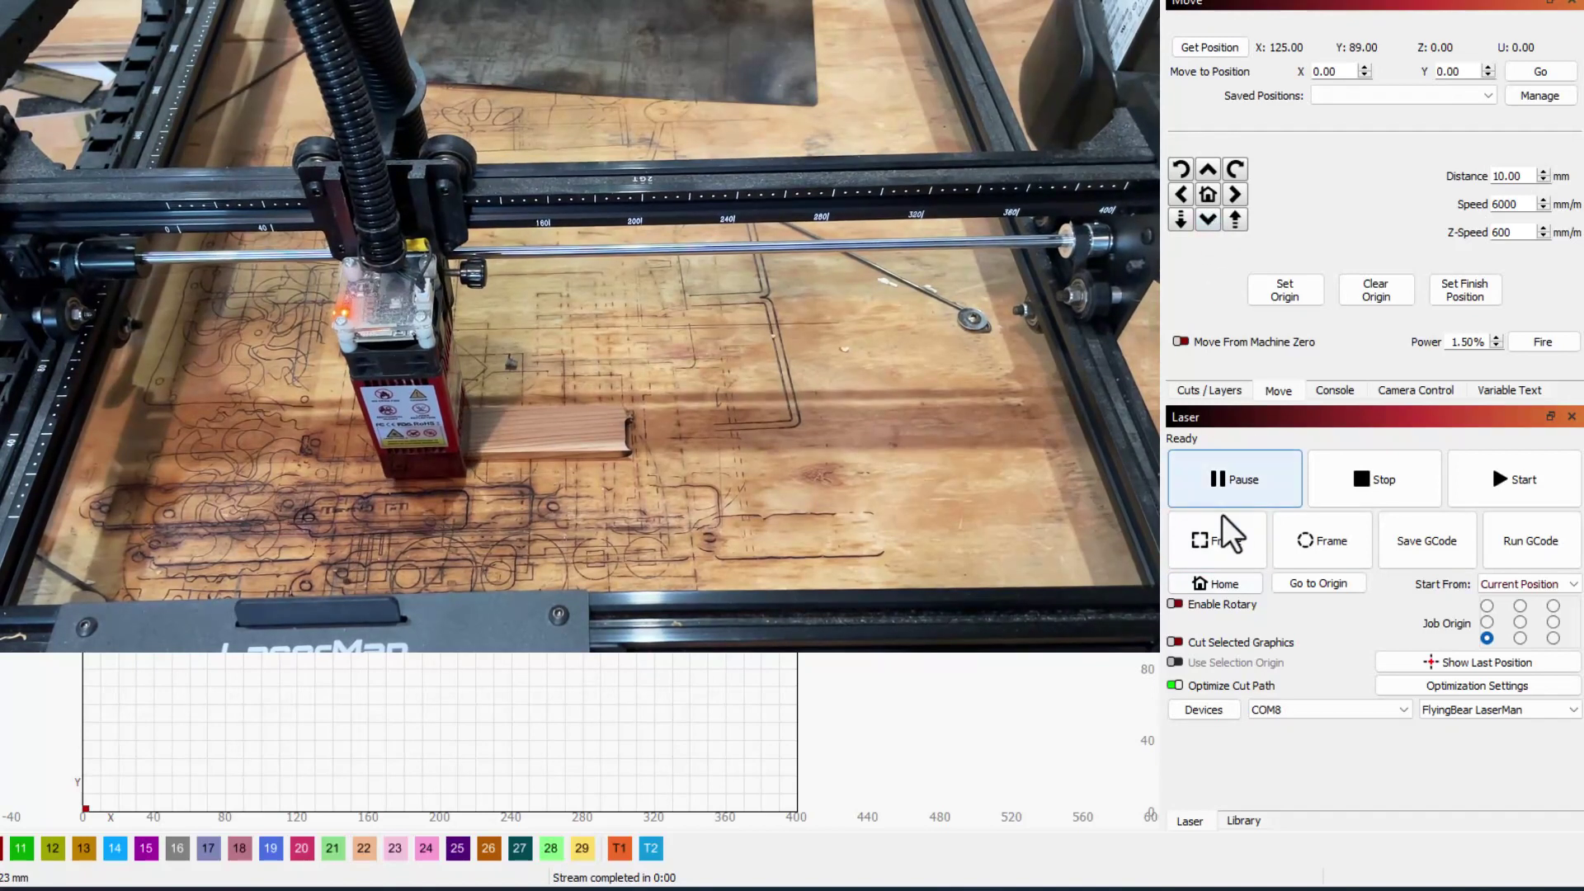
left_click(1227, 544)
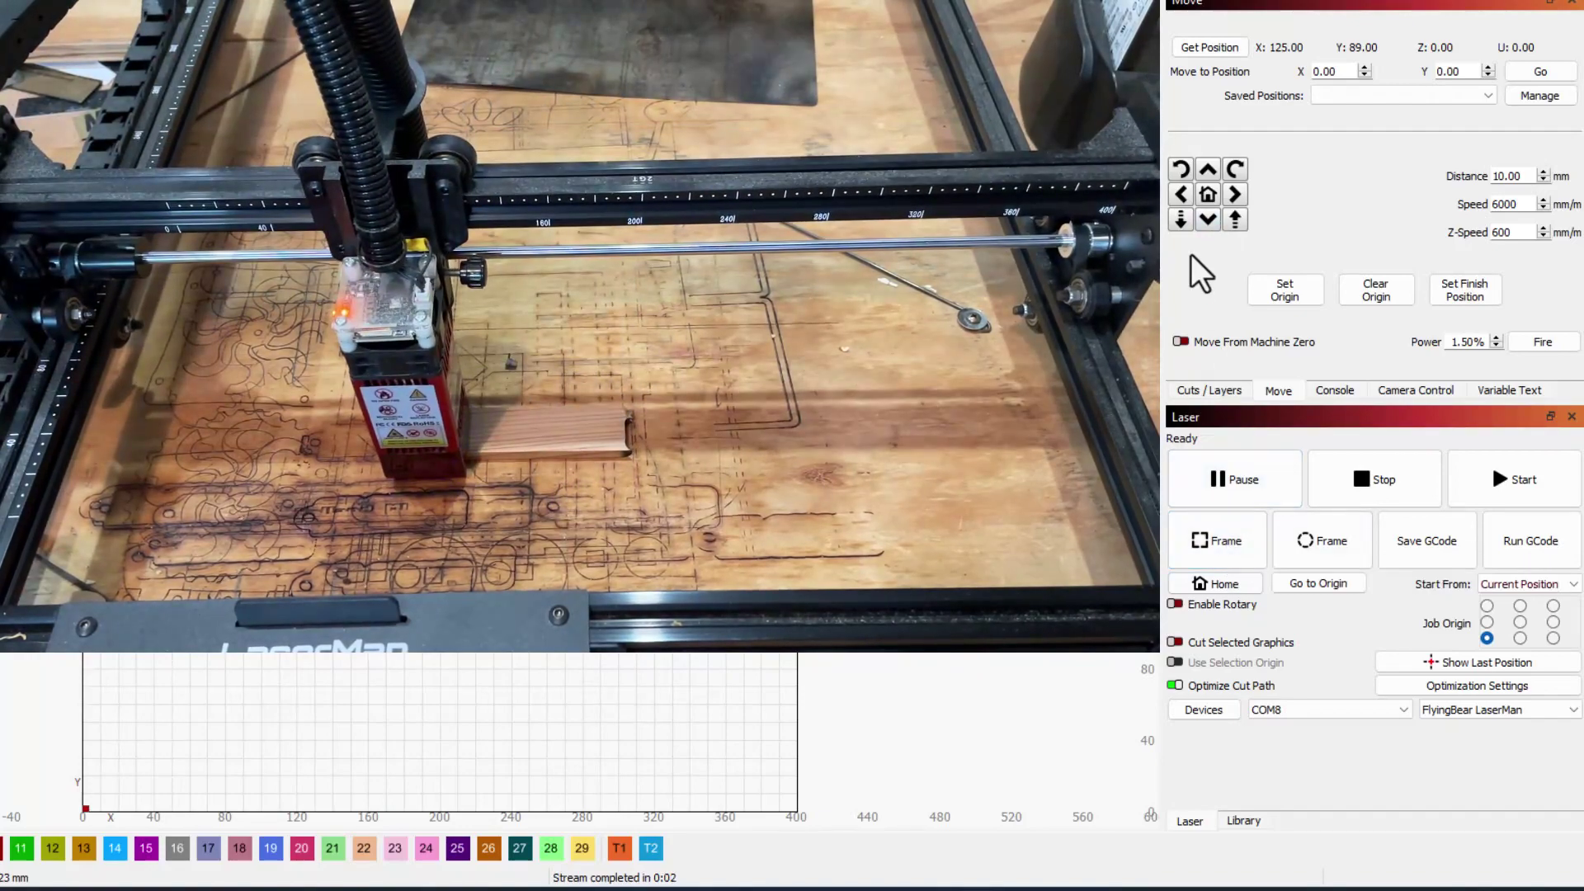
left_click(1203, 220)
left_click(1226, 541)
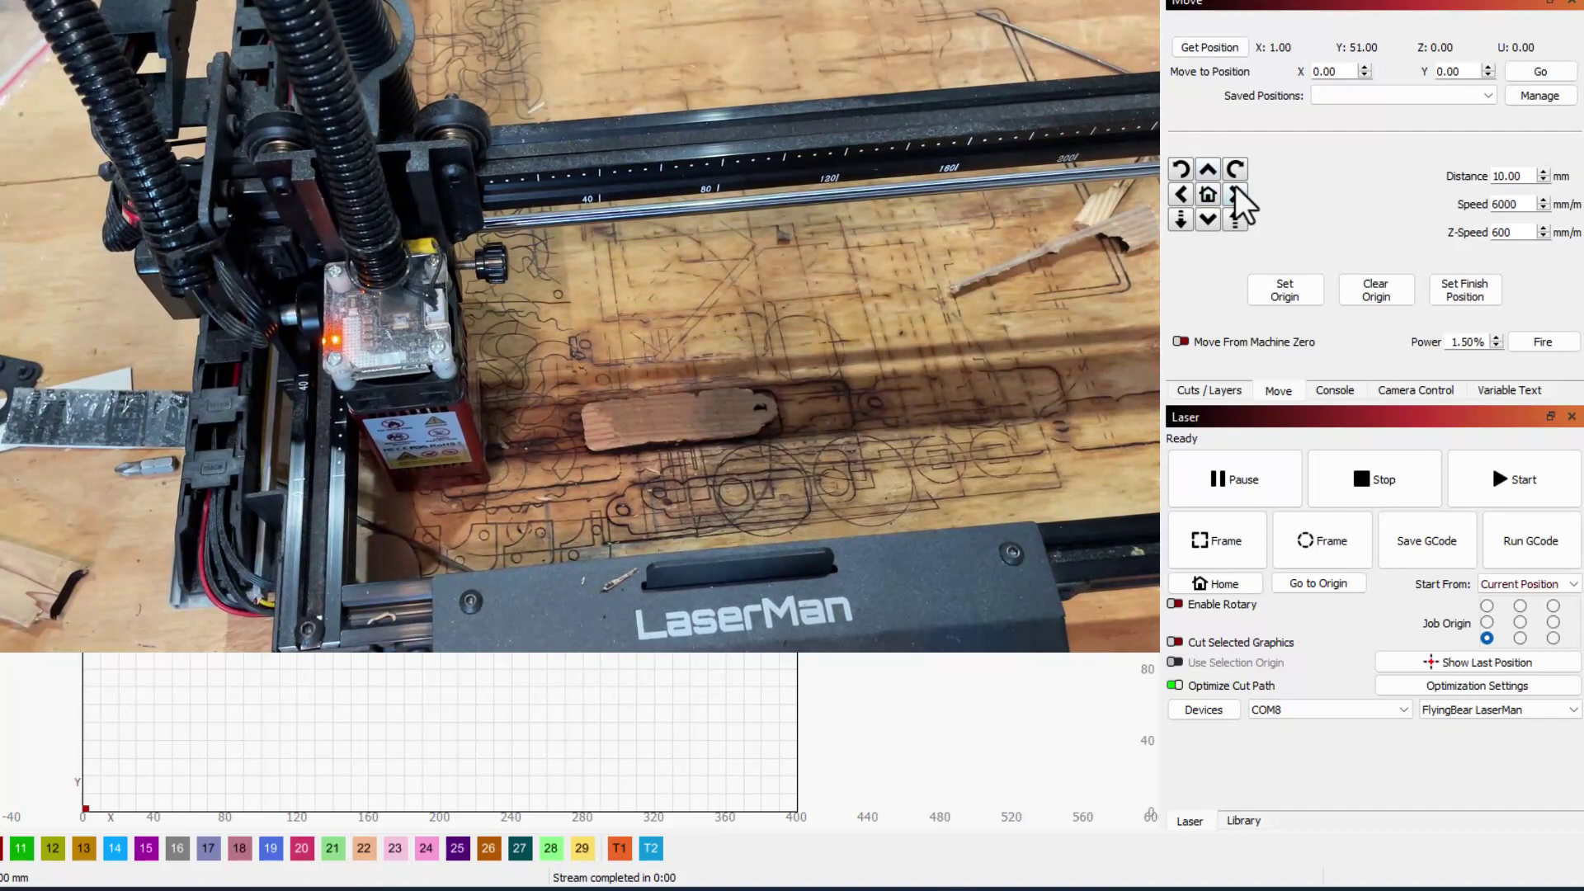
Jog the LaserMan head to about X 71, Y 49, frame it twice, and start the cut.
left_click(1236, 197)
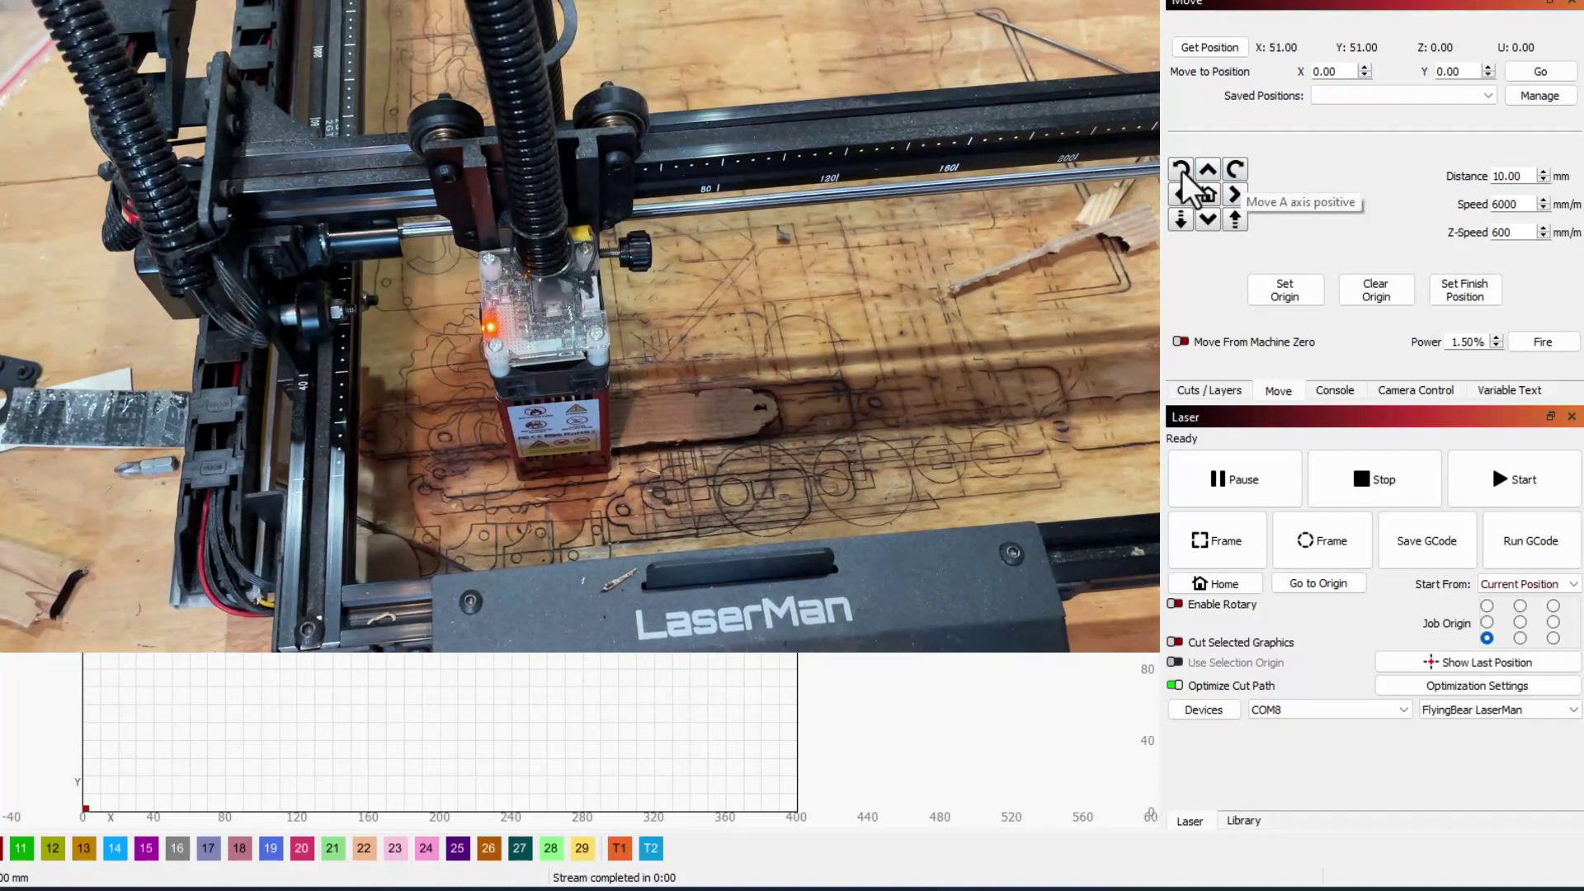
left_click(1218, 541)
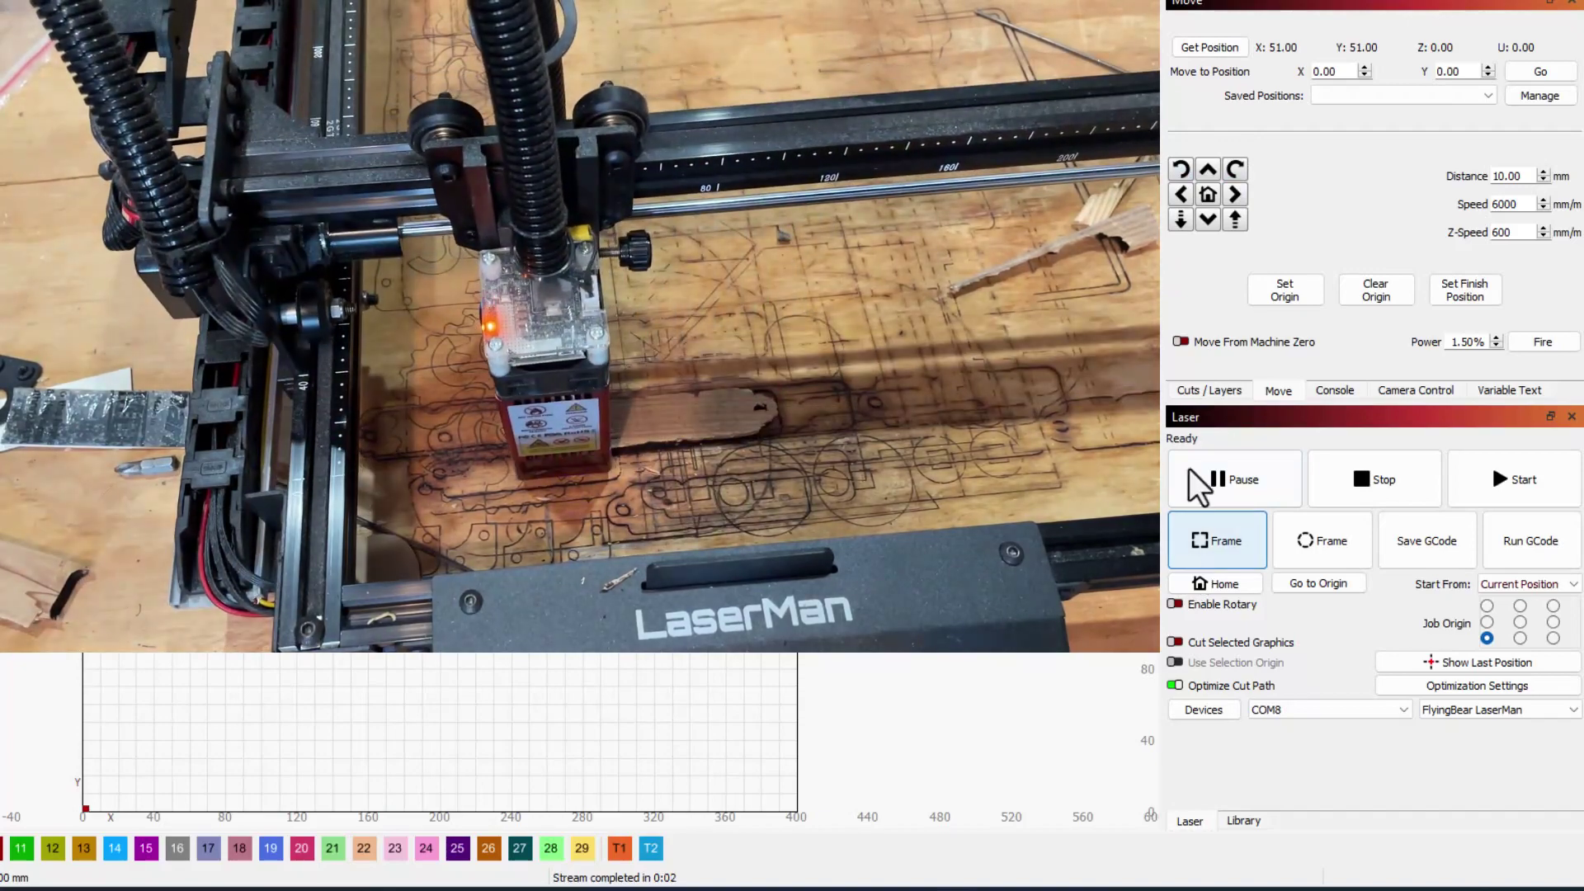
left_click(1235, 196)
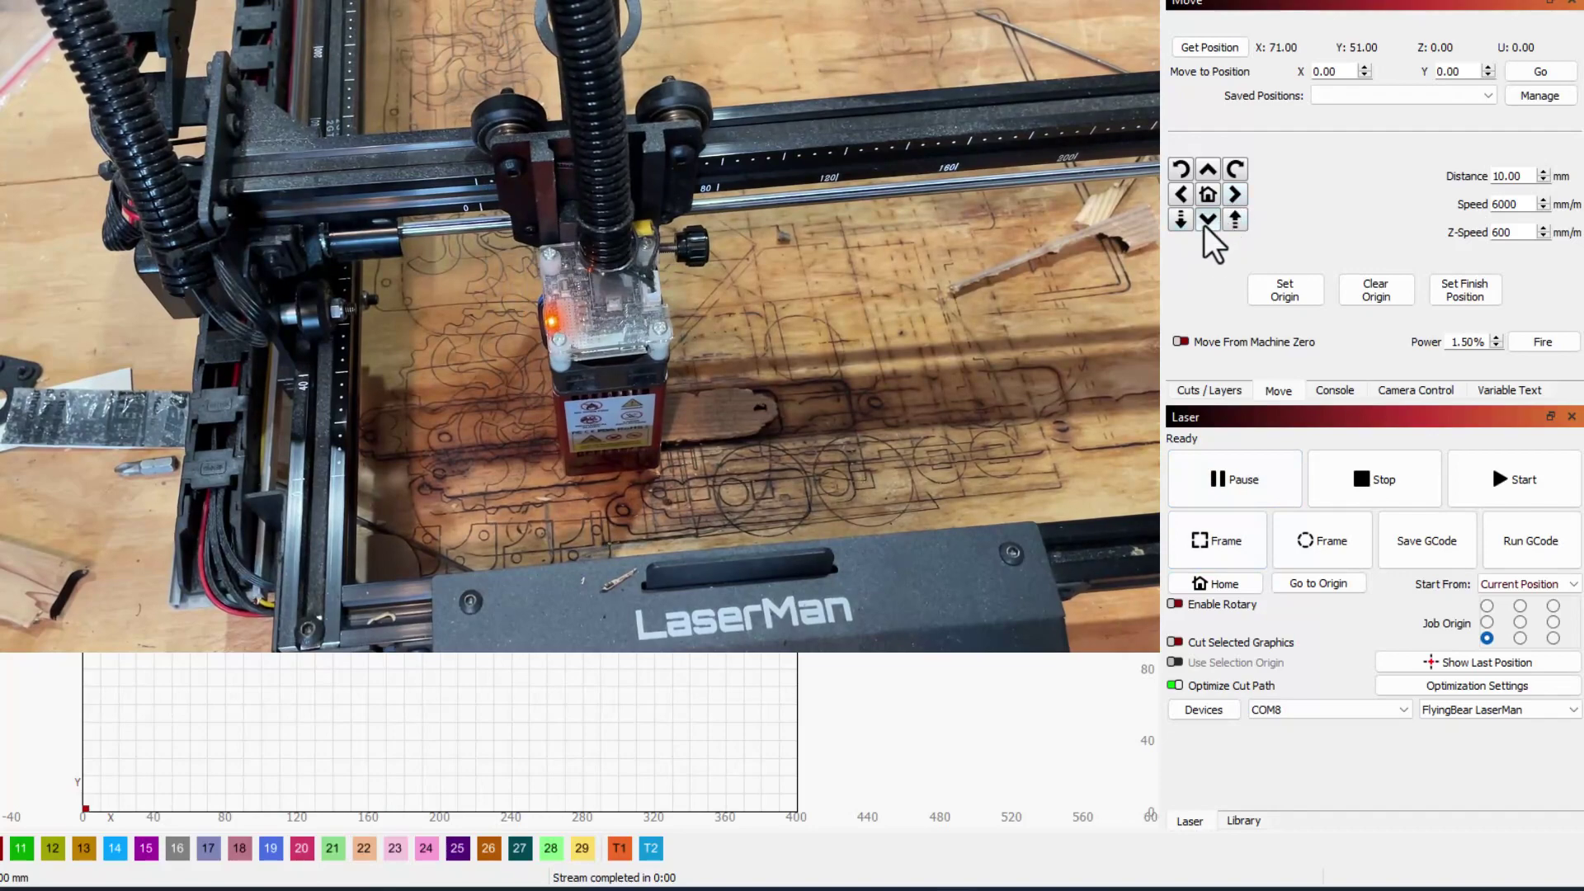
left_click(1209, 221)
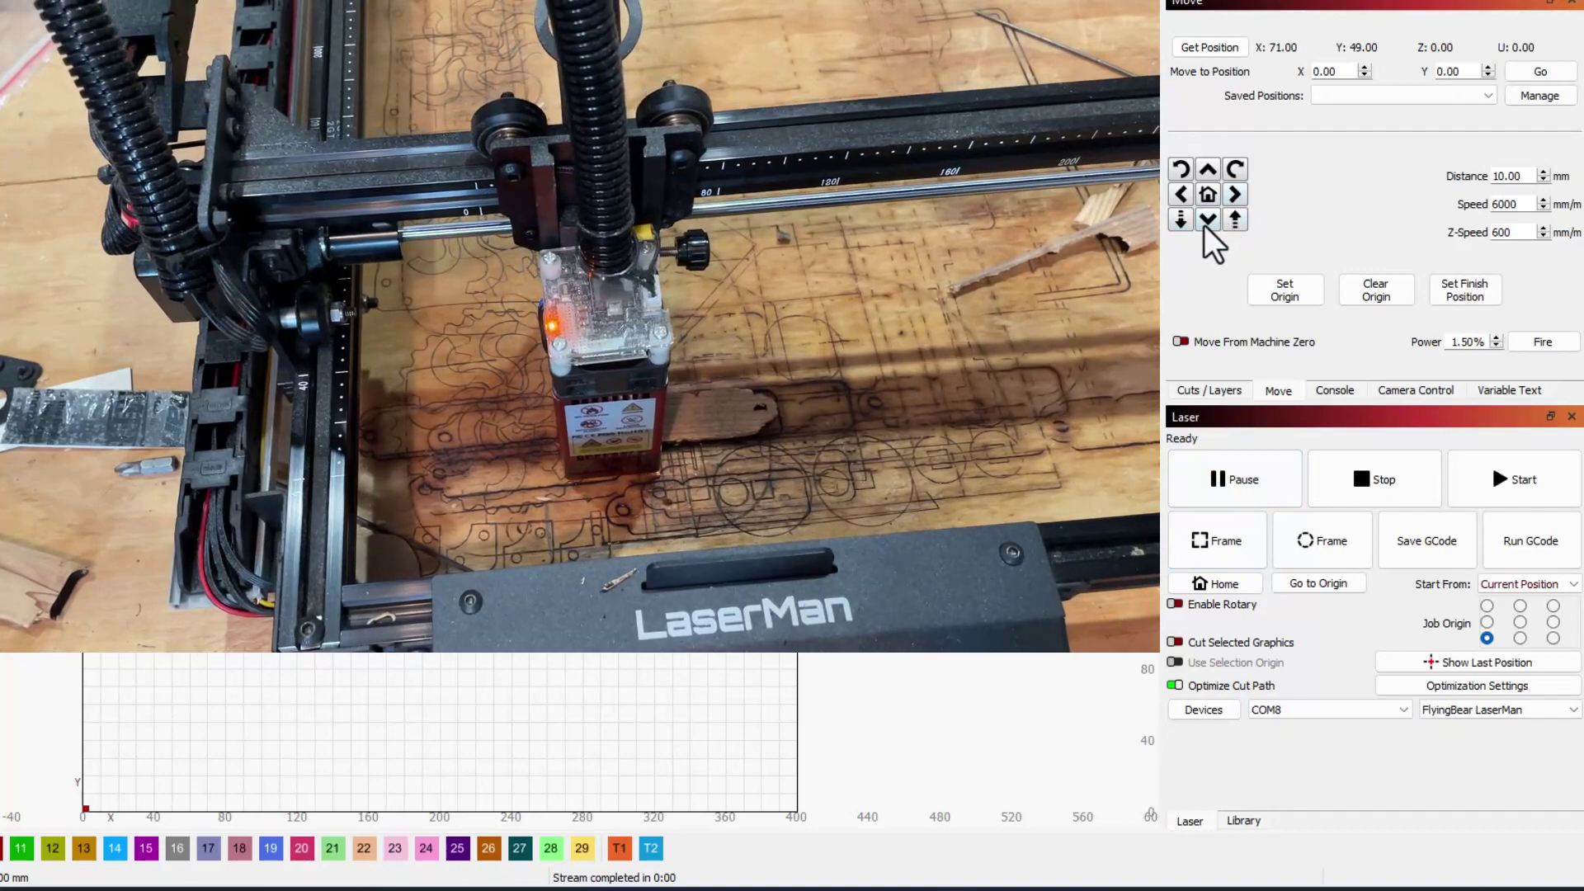
left_click(1220, 541)
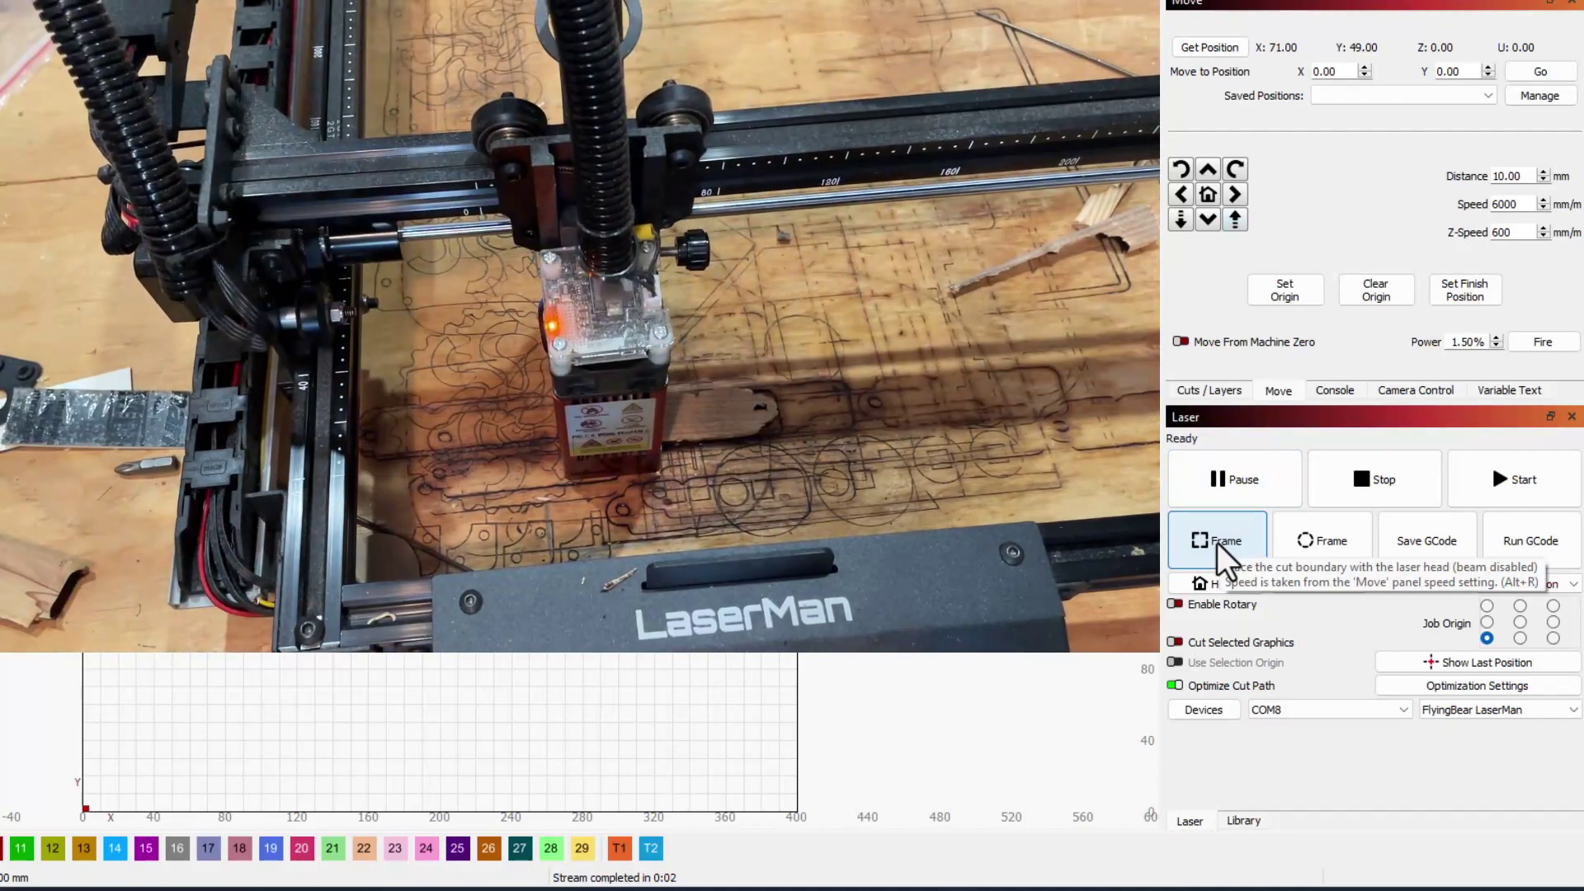
left_click(1524, 496)
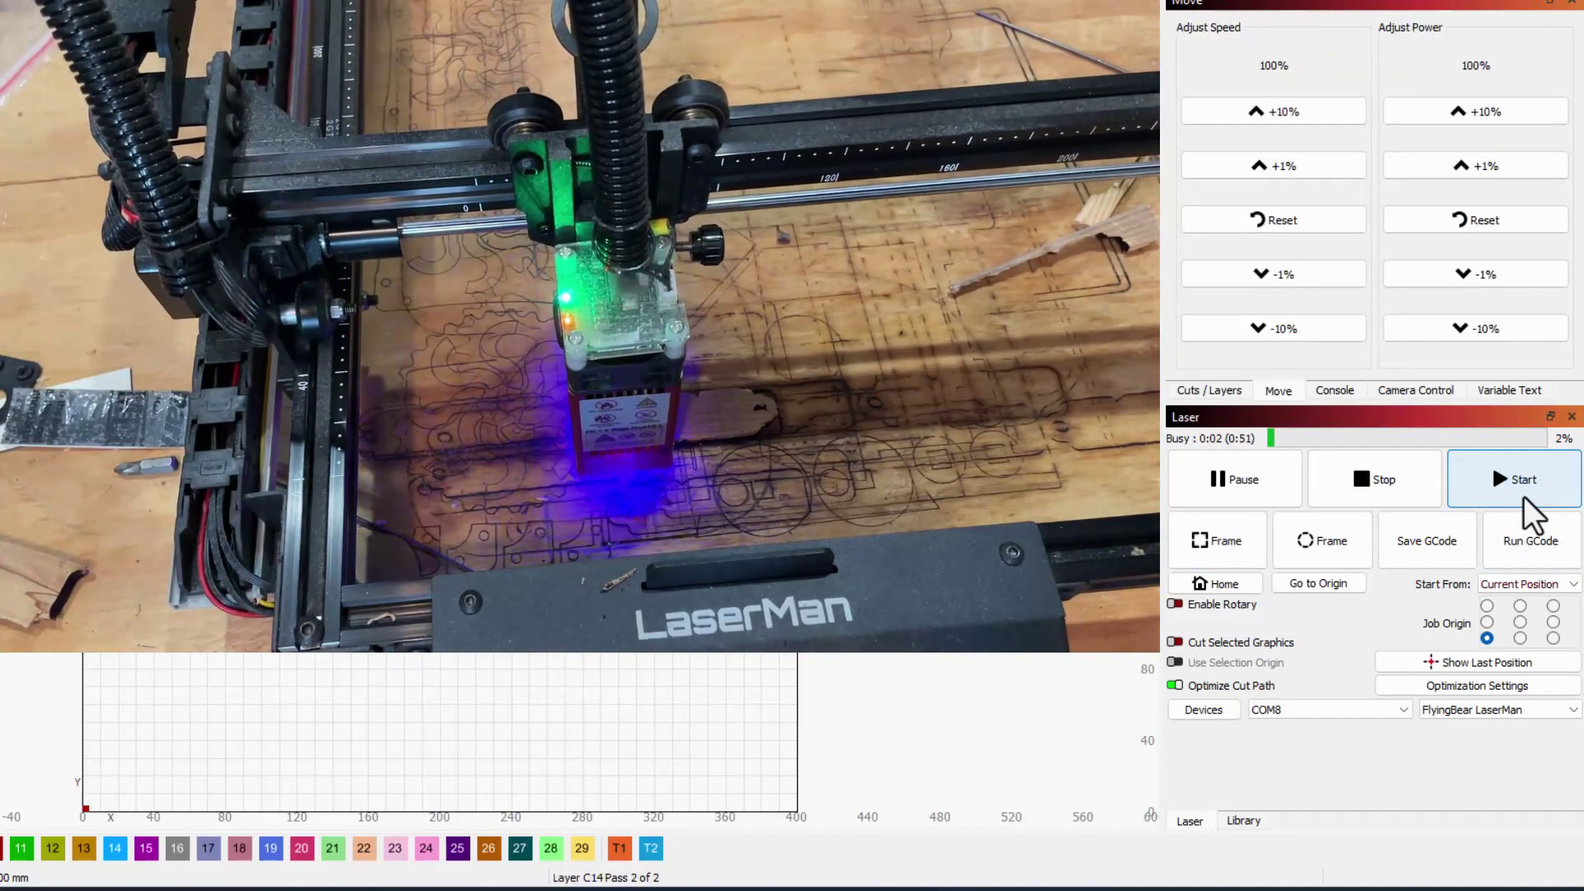